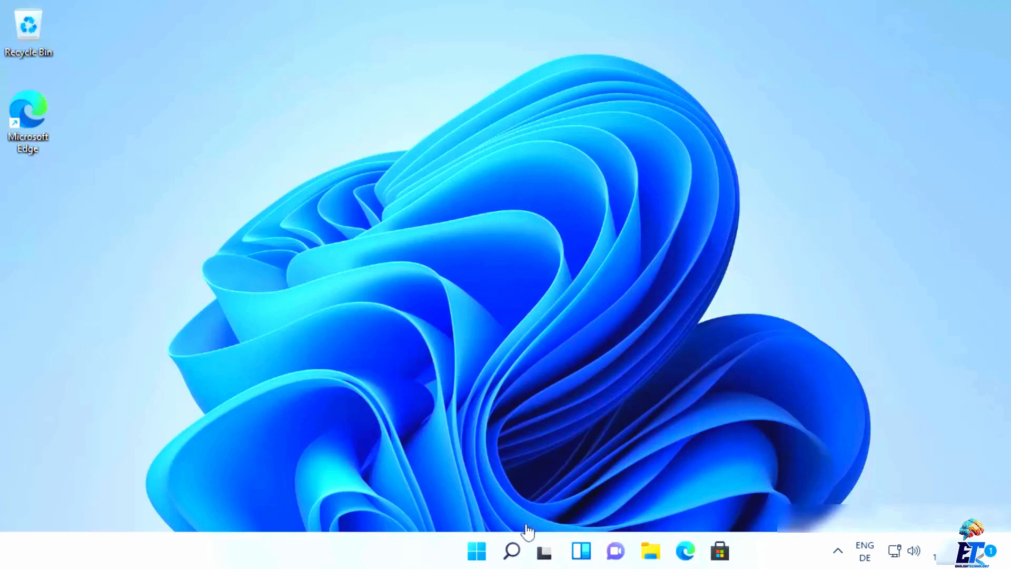
Step: Search Windows for "partition" and open Create and format hard disk partitions
{"action": "left_click", "coordinate": [513, 551]}
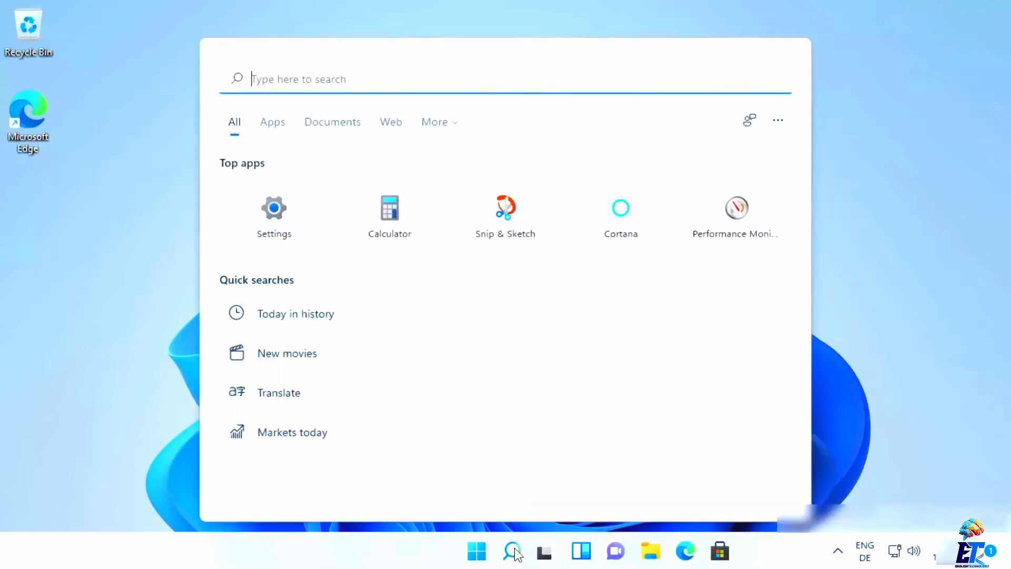
{"action": "type", "text": "pa"}
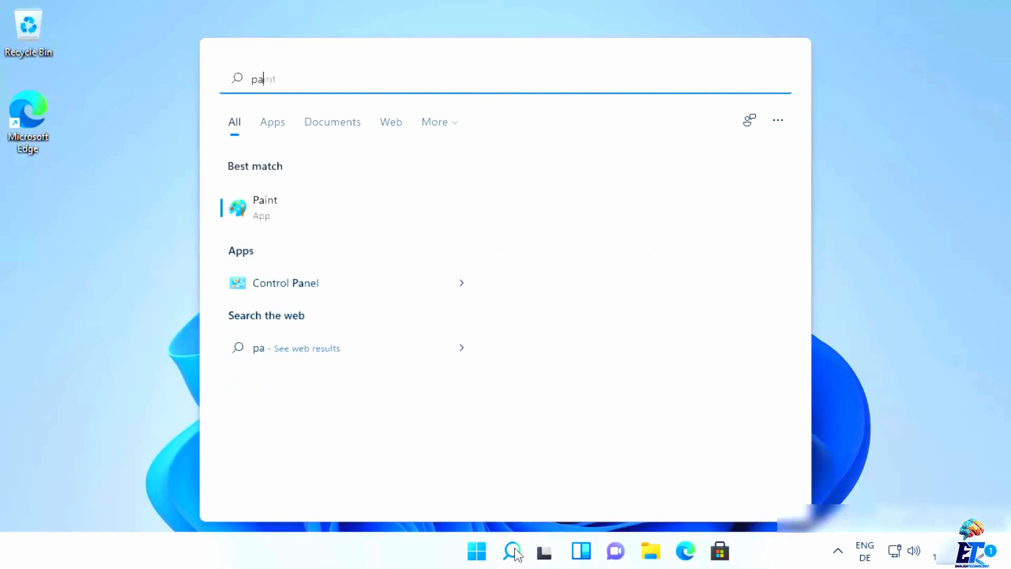
{"action": "type", "text": "rtition"}
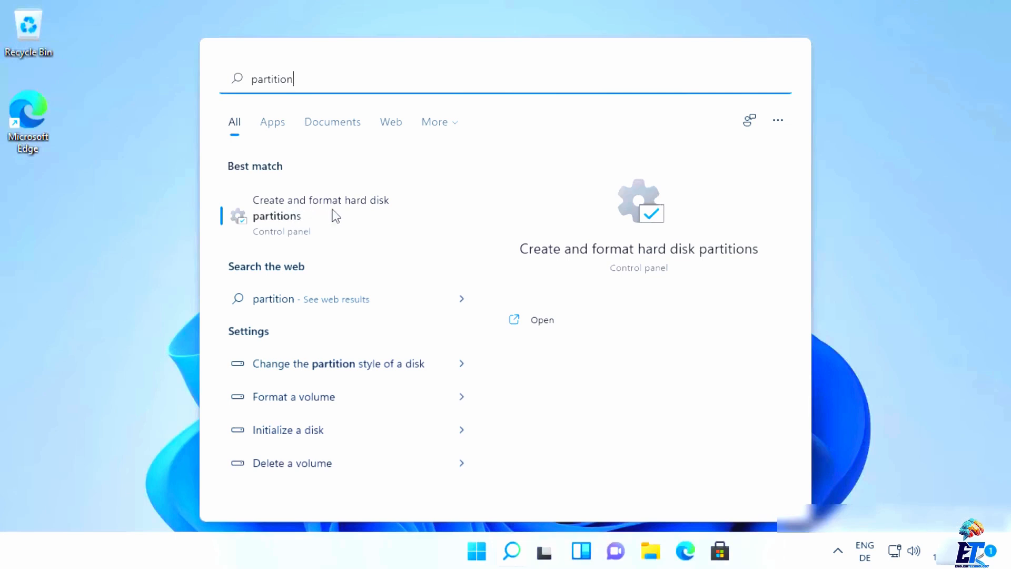
{"action": "left_click", "coordinate": [308, 220]}
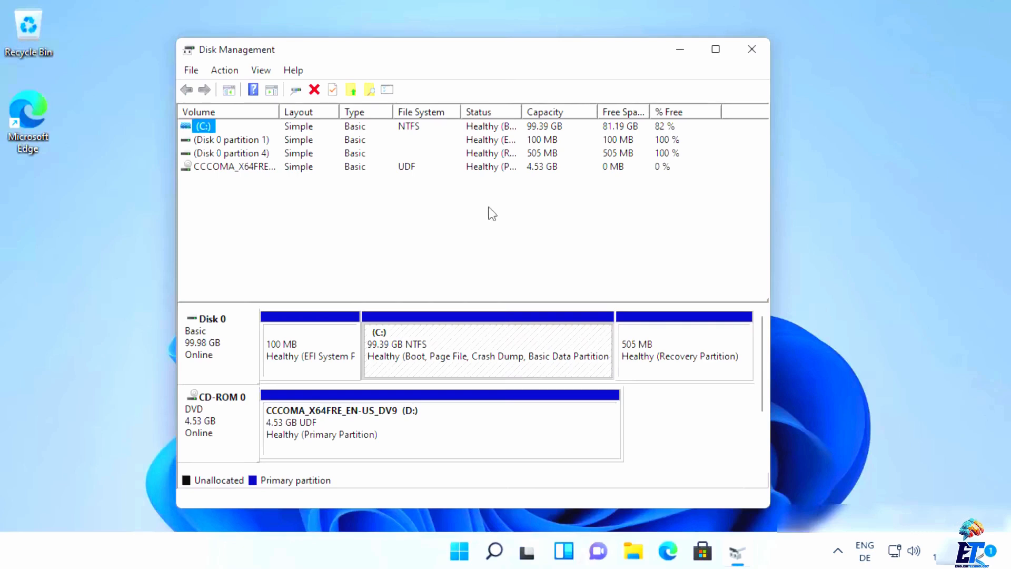
{"action": "left_click", "coordinate": [493, 551]}
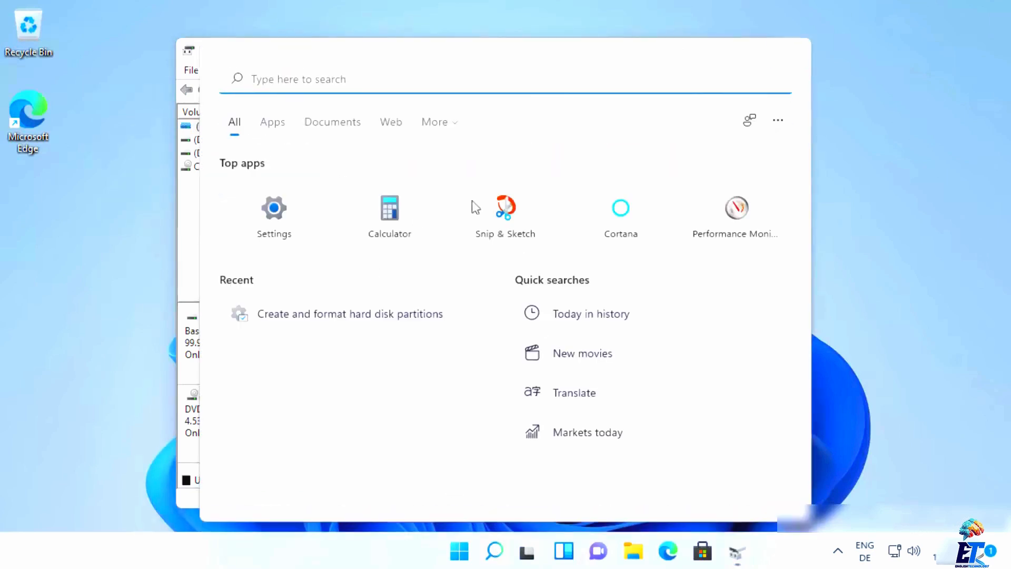
{"action": "left_click", "coordinate": [903, 368]}
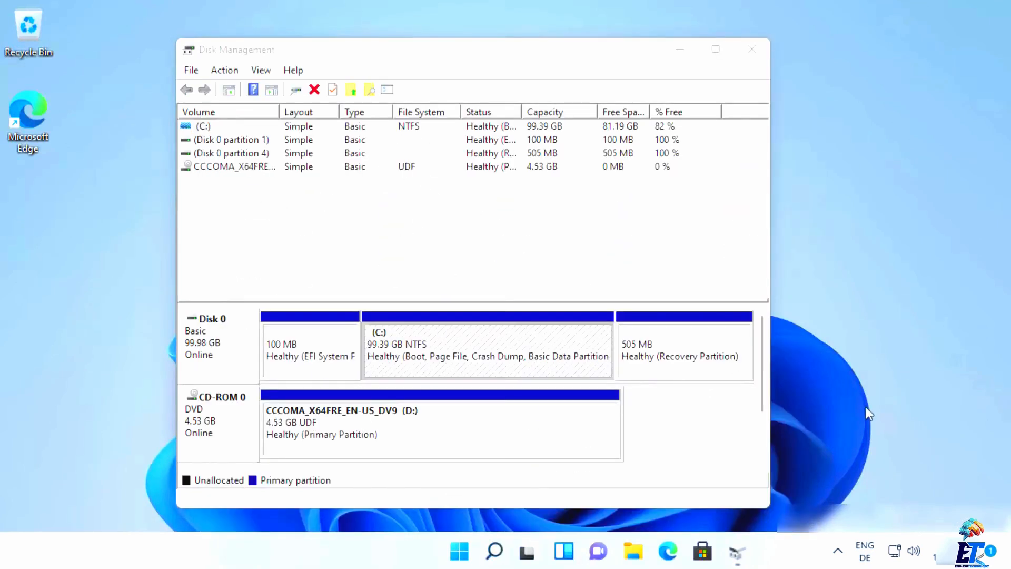
Step: Open Computer Management through the Manage option of This PC in File Explorer and display its Disk Management section
{"action": "left_click", "coordinate": [634, 551]}
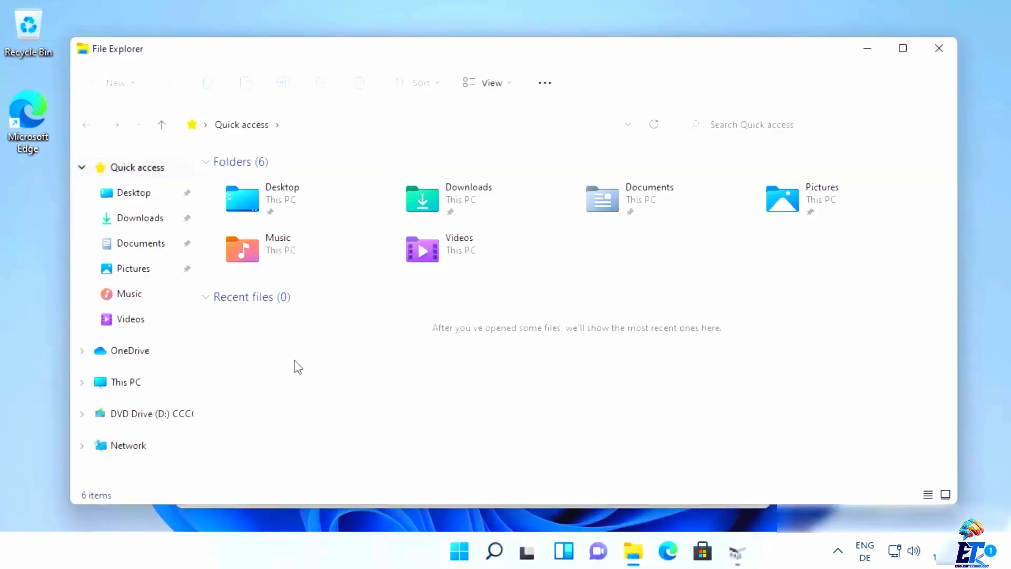
{"action": "left_click", "coordinate": [84, 168]}
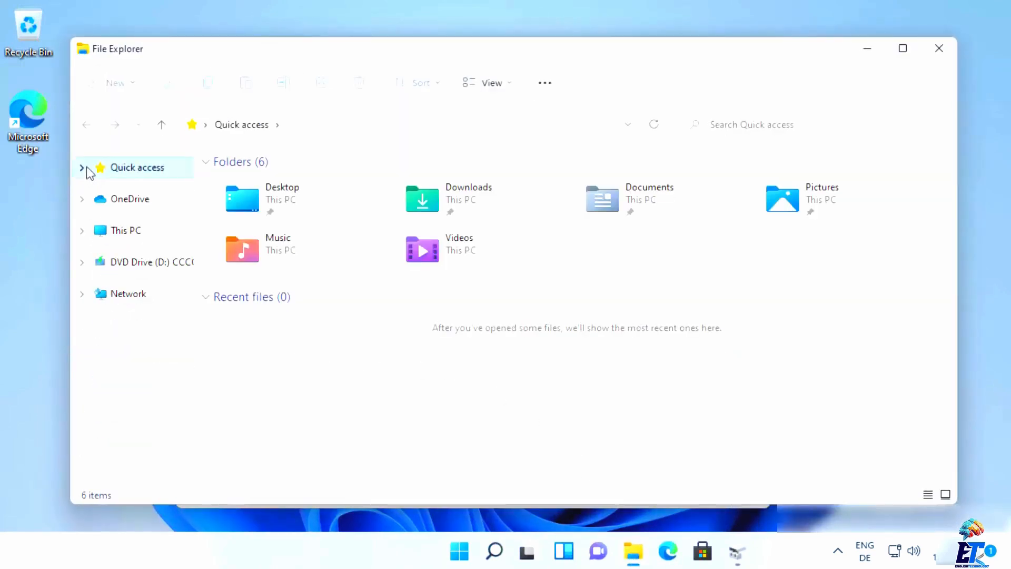
{"action": "right_click", "coordinate": [140, 240]}
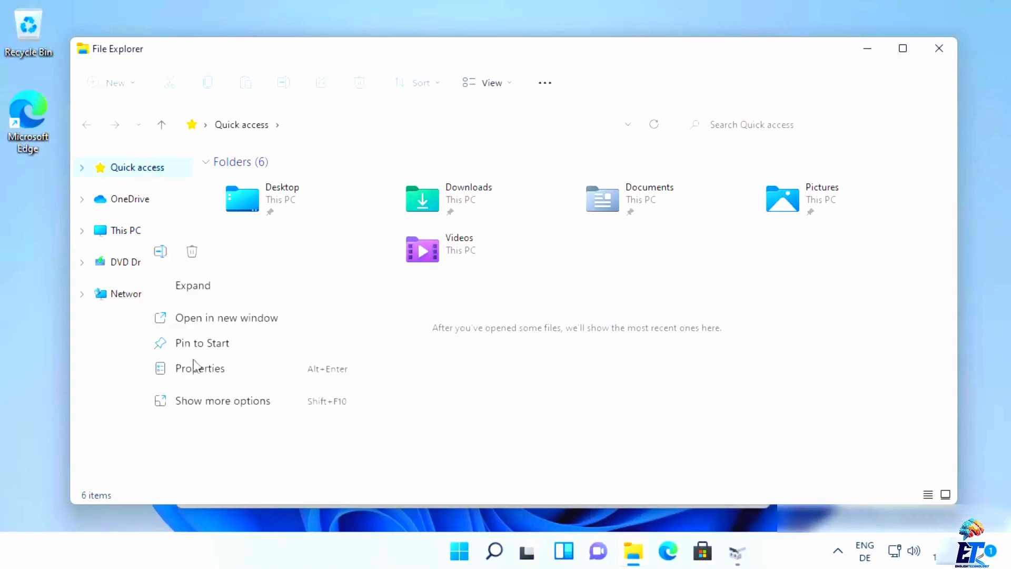
{"action": "left_click", "coordinate": [210, 402]}
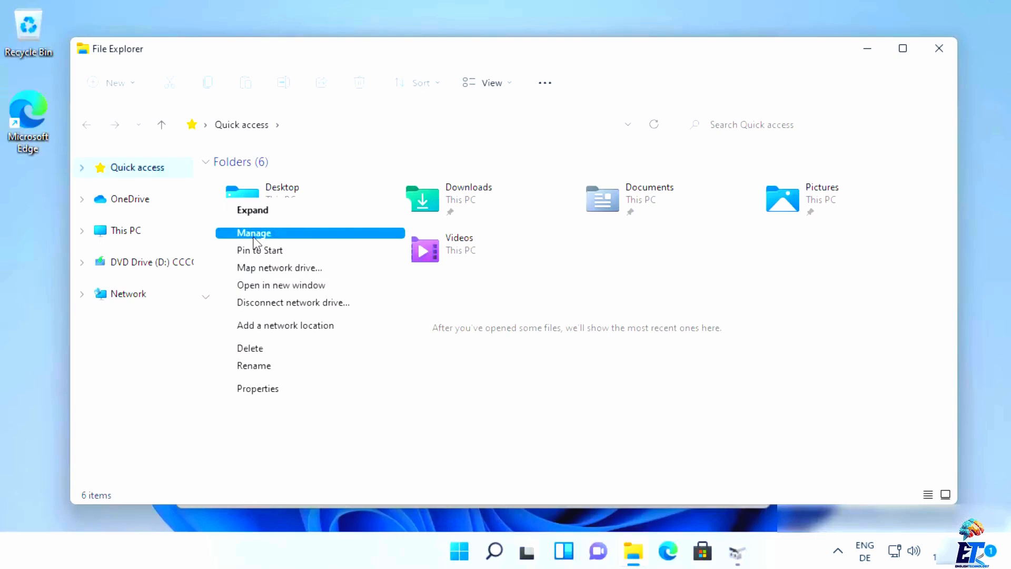
{"action": "left_click", "coordinate": [254, 237]}
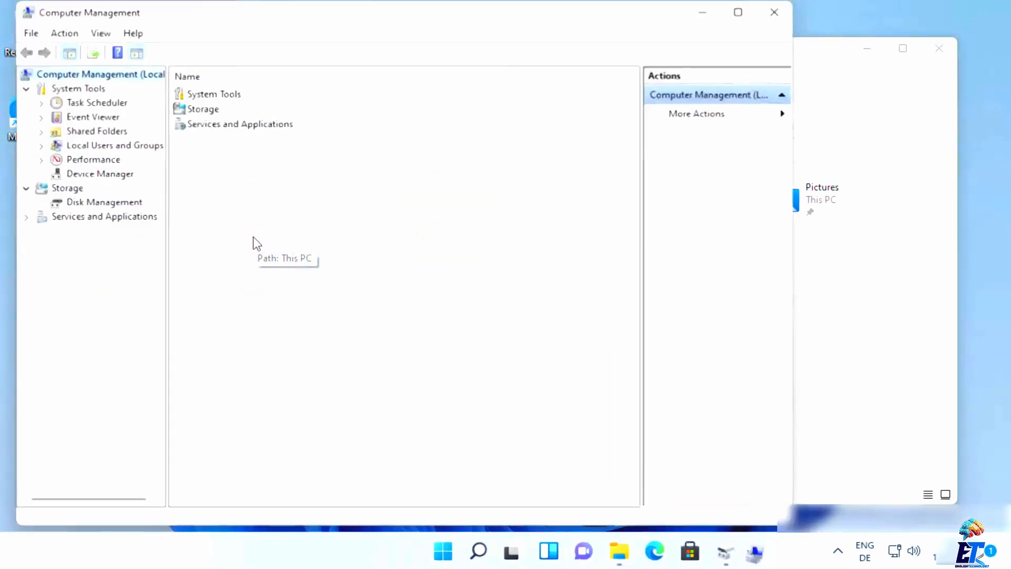
{"action": "left_click_drag", "start_coordinate": [347, 20], "coordinate": [464, 27]}
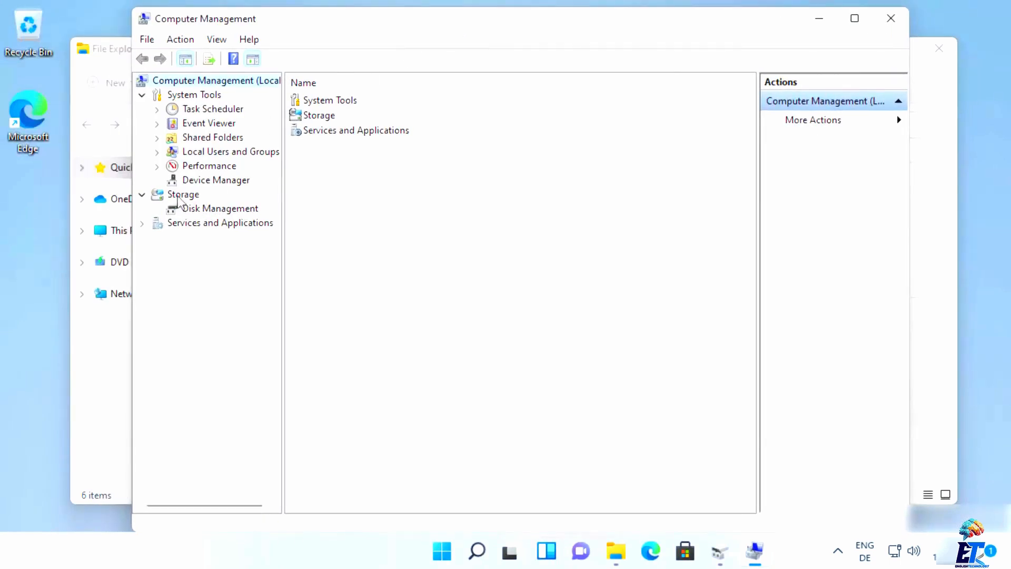
{"action": "left_click", "coordinate": [207, 213]}
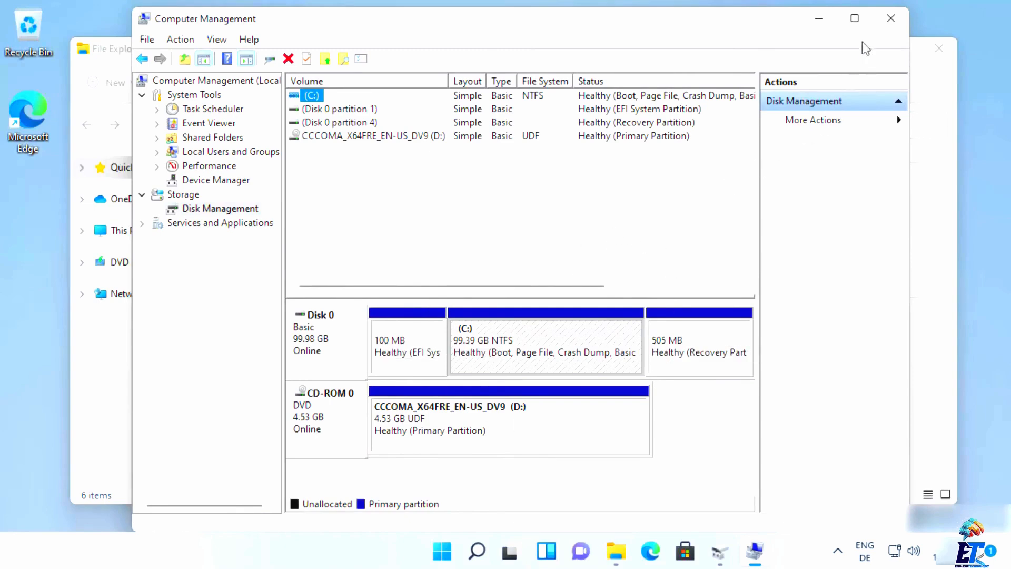
Step: Close Computer Management, minimize File Explorer and maximize the Disk Management window
{"action": "left_click", "coordinate": [890, 21]}
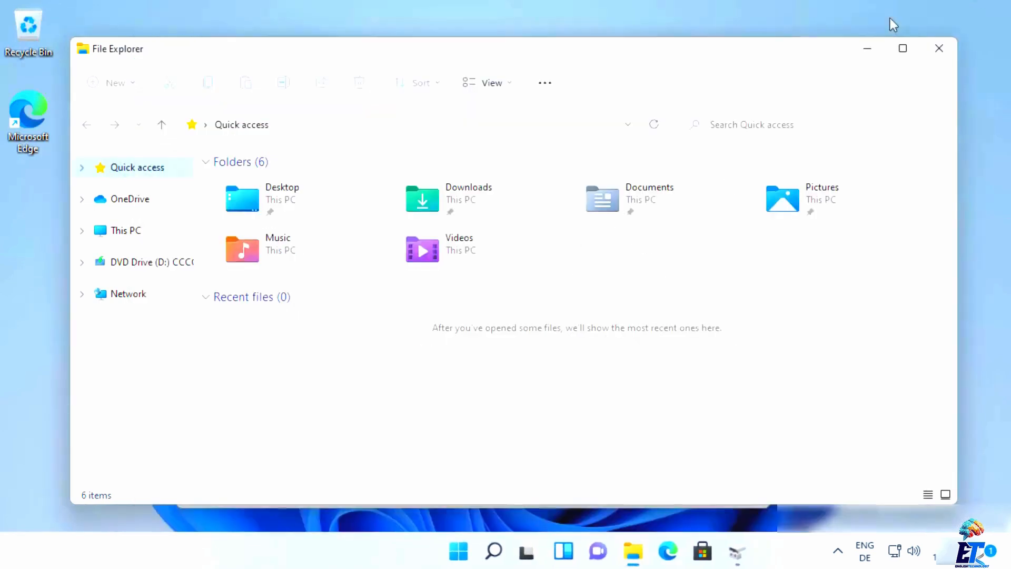
{"action": "left_click", "coordinate": [865, 50]}
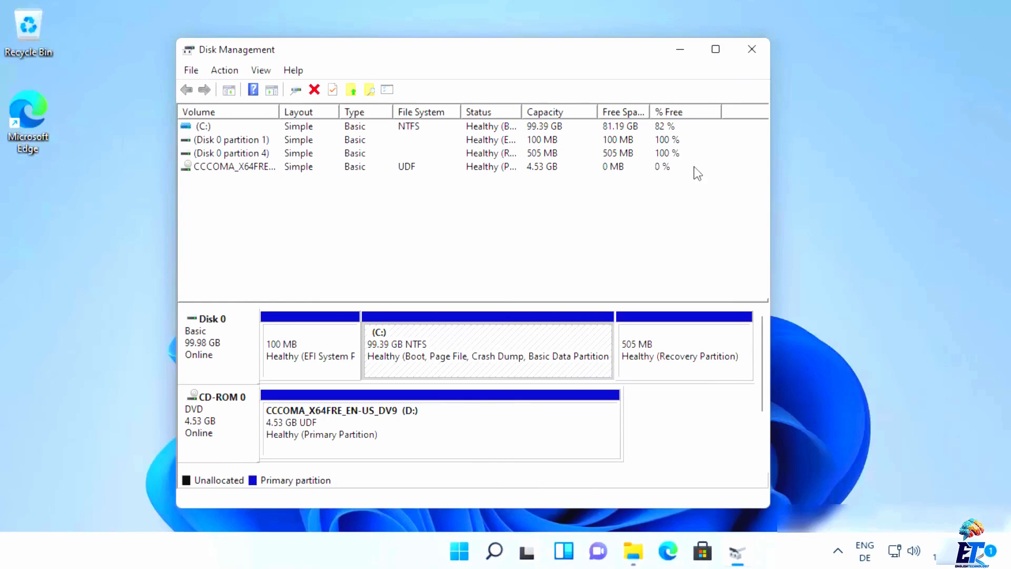
{"action": "left_click", "coordinate": [715, 49]}
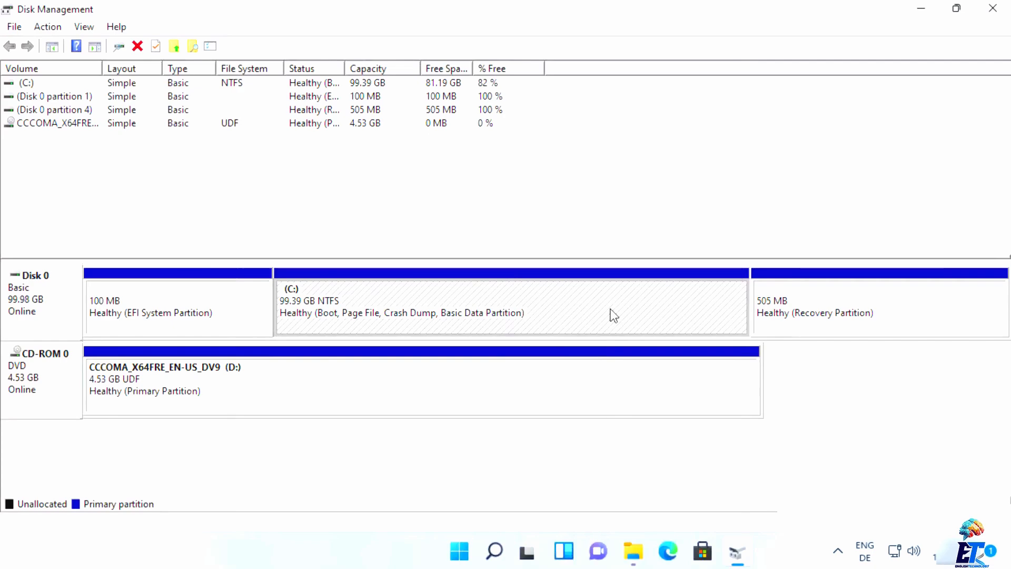
Step: Examine the devices and drives under This PC in File Explorer, then return to Disk Management
{"action": "left_click", "coordinate": [633, 550]}
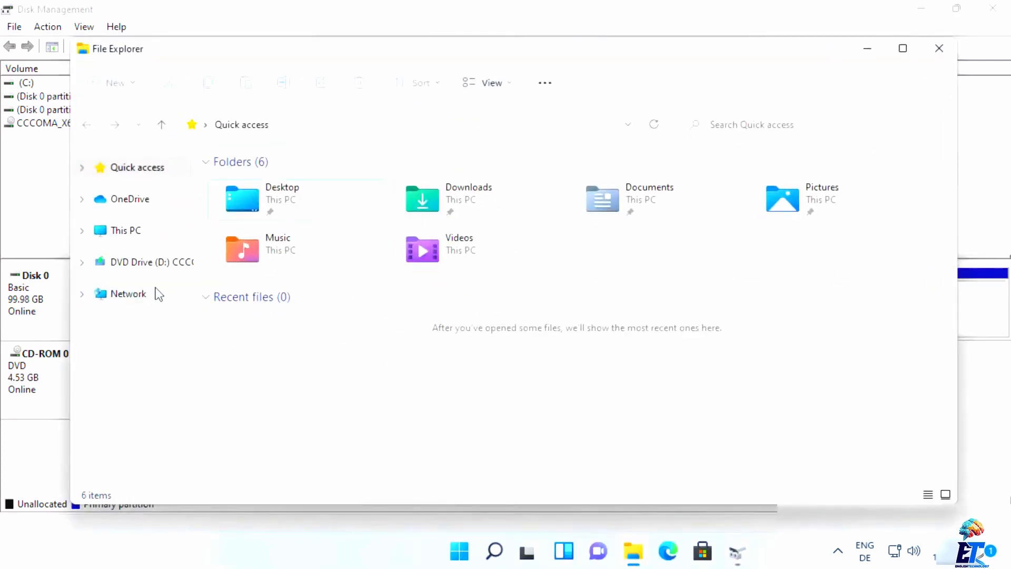
{"action": "left_click", "coordinate": [137, 233]}
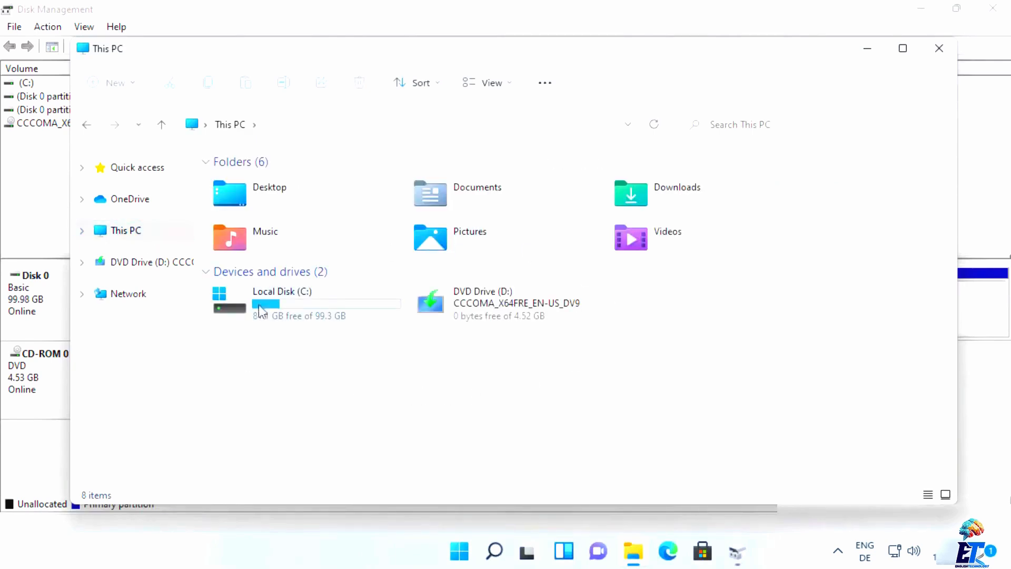
{"action": "mouse_move", "coordinate": [272, 318]}
{"action": "left_click", "coordinate": [356, 519]}
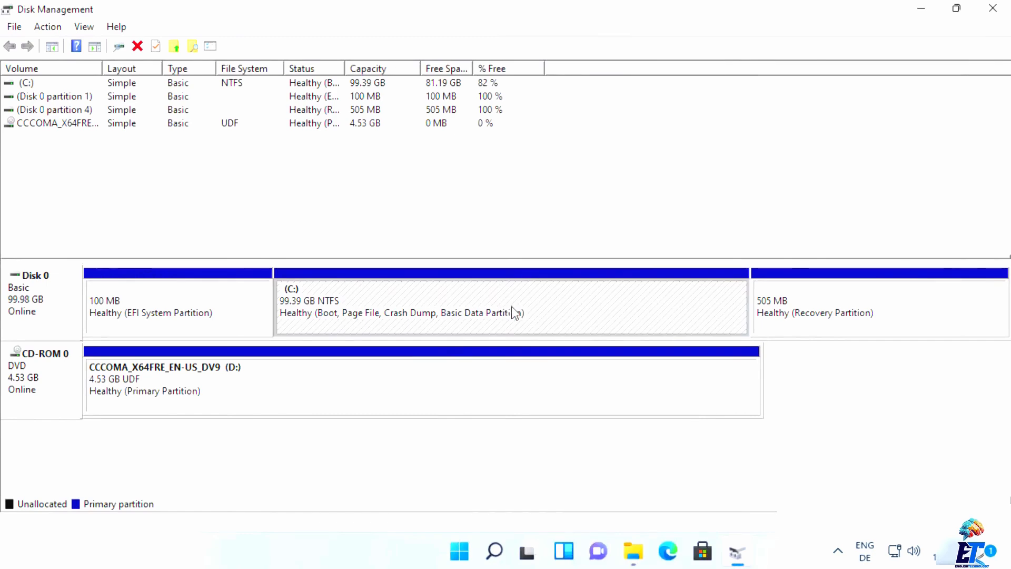
Step: Shrink the C: volume on Disk 0 by 10000 MB
{"action": "right_click", "coordinate": [582, 310]}
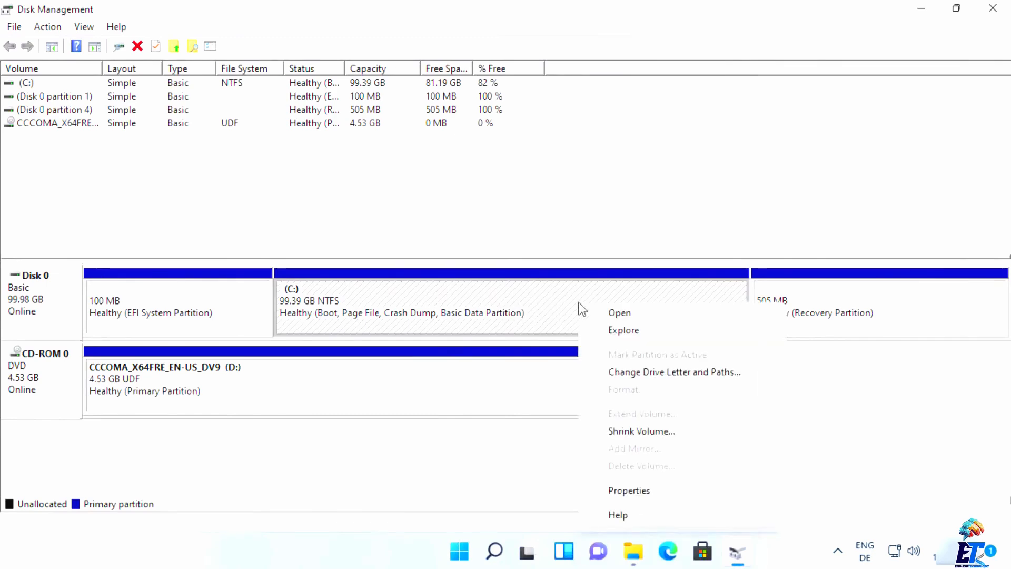
{"action": "left_click", "coordinate": [625, 431]}
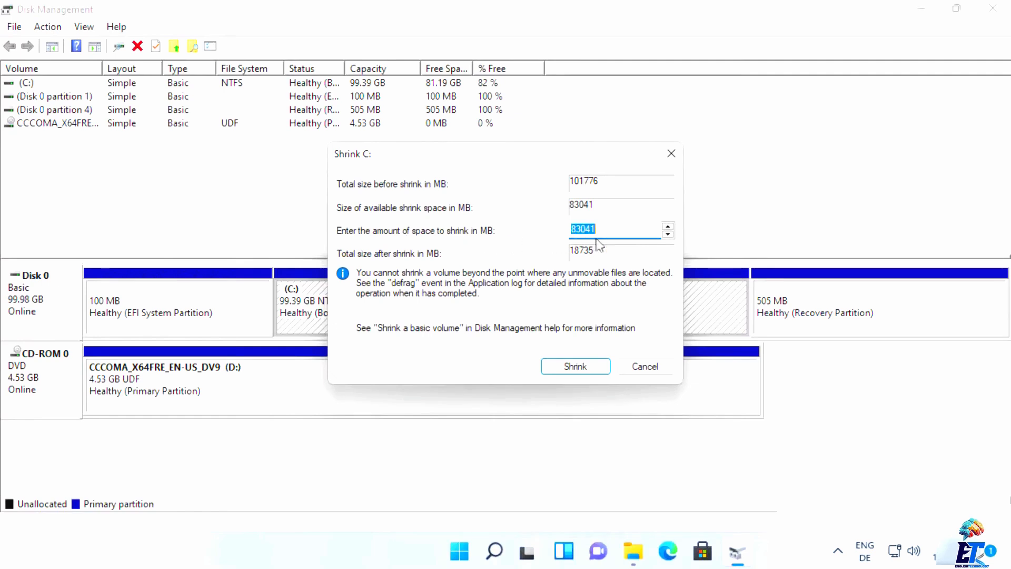
{"action": "left_click_drag", "start_coordinate": [470, 158], "coordinate": [557, 159]}
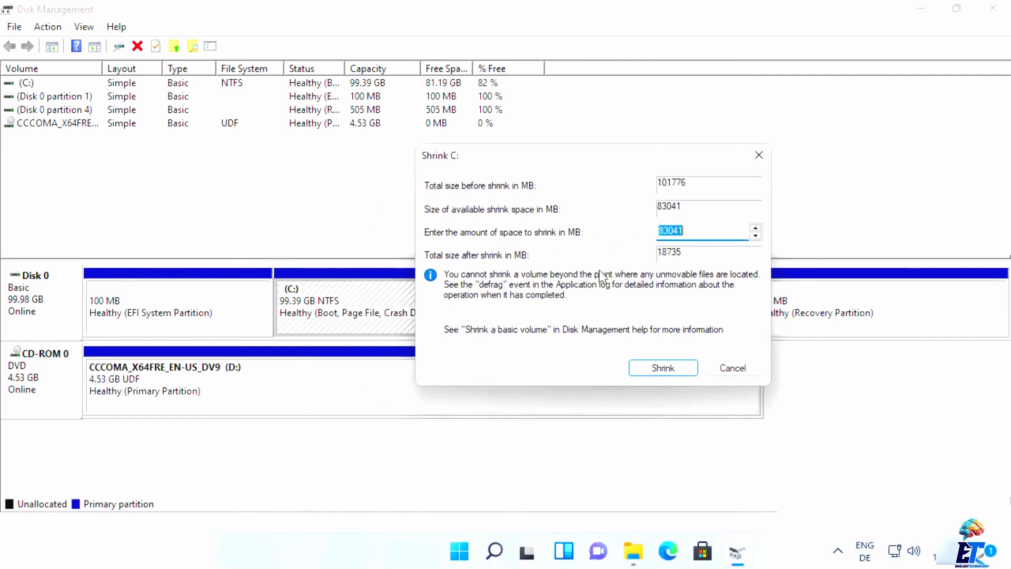
{"action": "left_click", "coordinate": [695, 230]}
{"action": "key", "text": "BackSpace"}
{"action": "key", "text": "BackSpace"}
{"action": "key", "text": "BackSpace"}
{"action": "key", "text": "BackSpace"}
{"action": "key", "text": "BackSpace"}
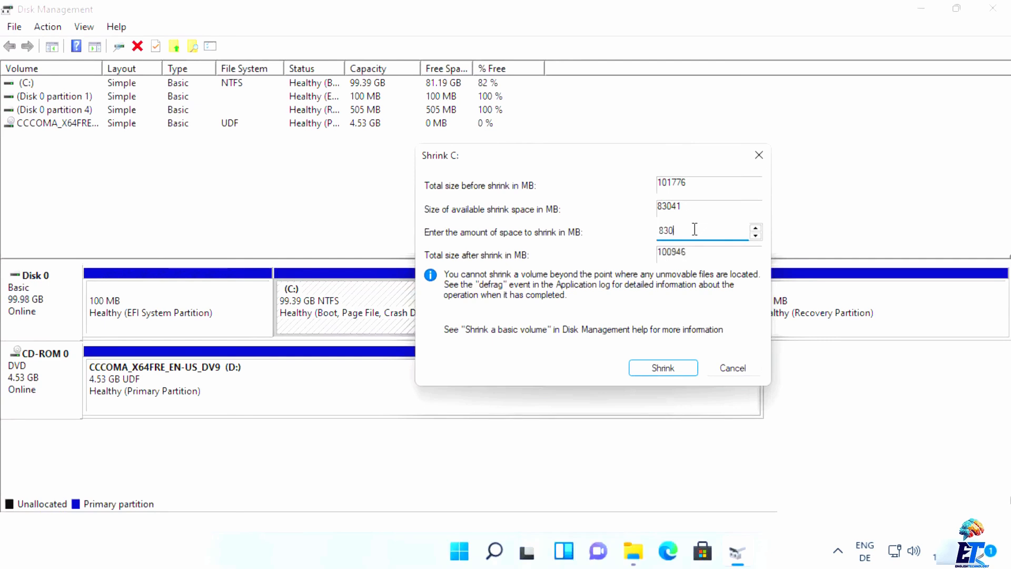
{"action": "type", "text": "10000"}
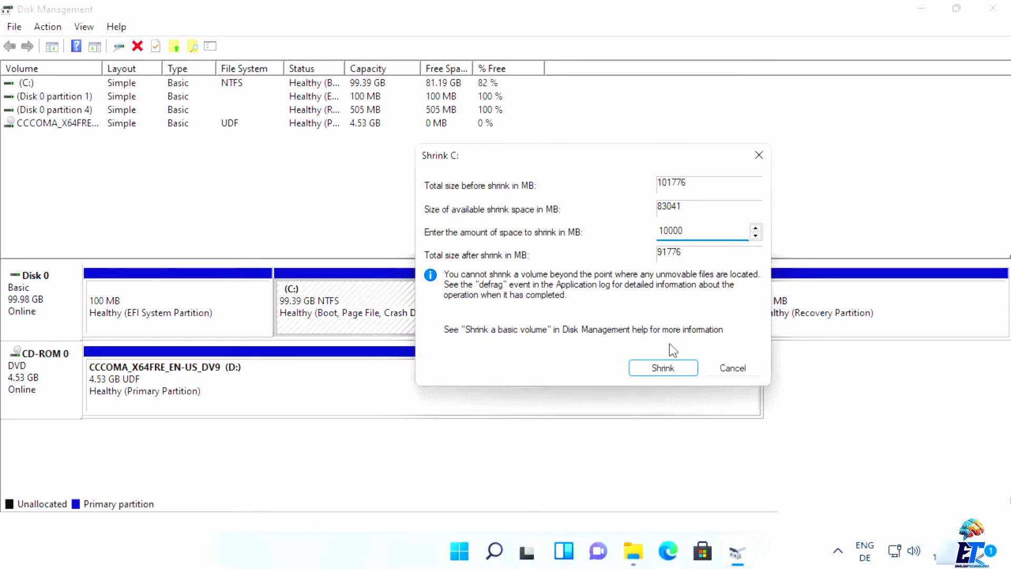
{"action": "left_click", "coordinate": [661, 368]}
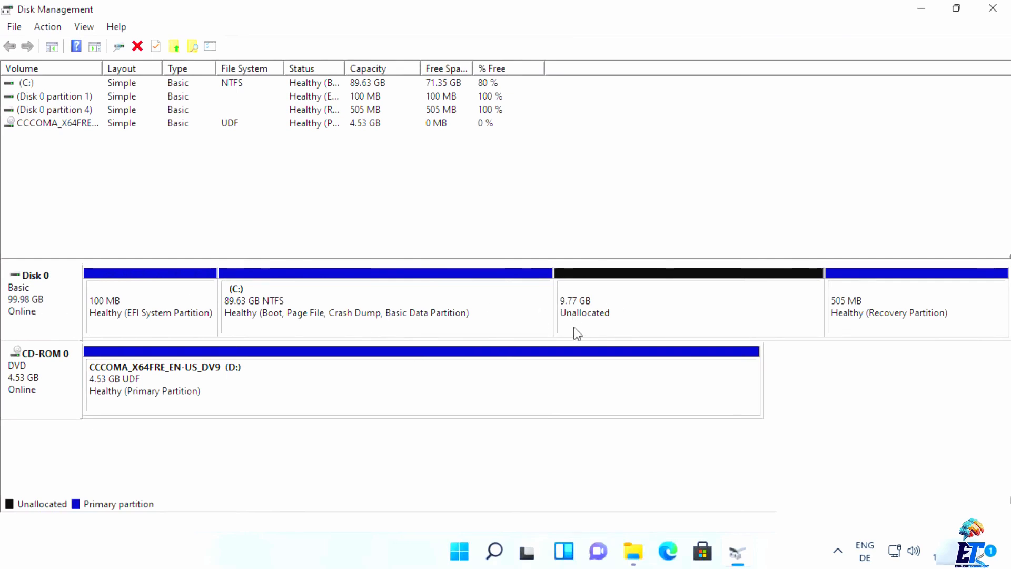
Step: Start the New Simple Volume Wizard on Disk 0's unallocated space and accept a volume size of 9999 MB
{"action": "left_click", "coordinate": [635, 310]}
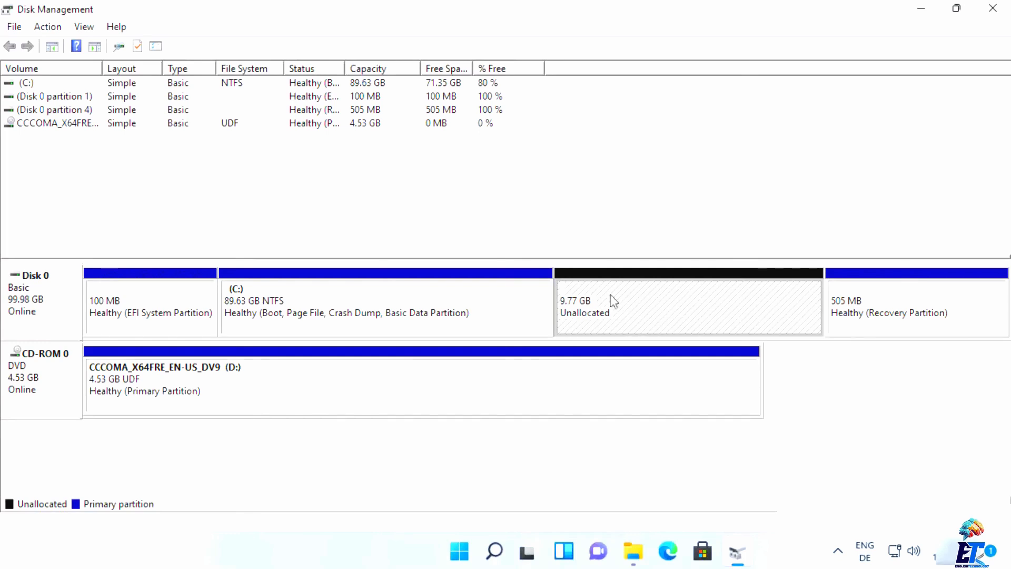
{"action": "right_click", "coordinate": [669, 306]}
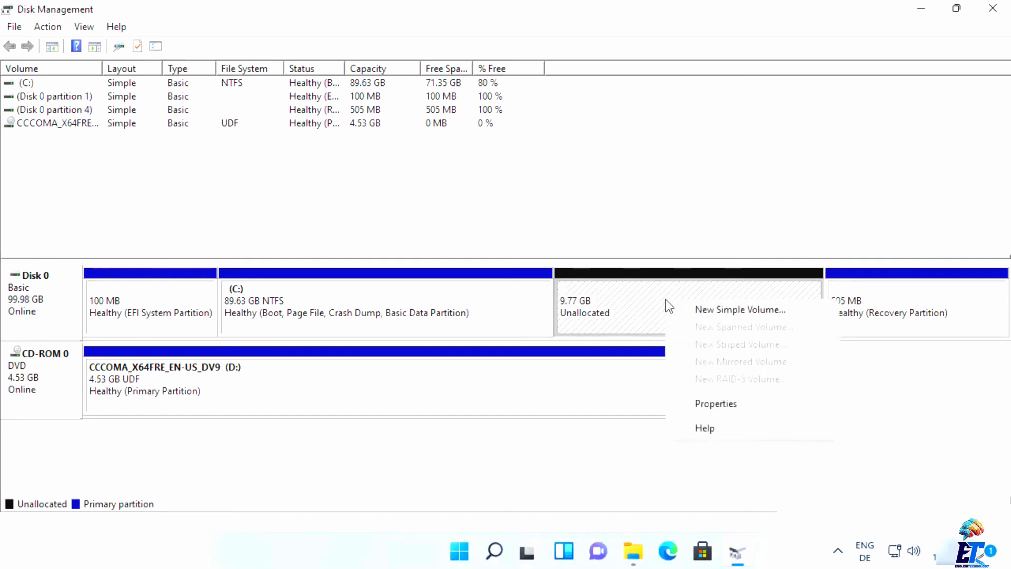
{"action": "left_click", "coordinate": [700, 311]}
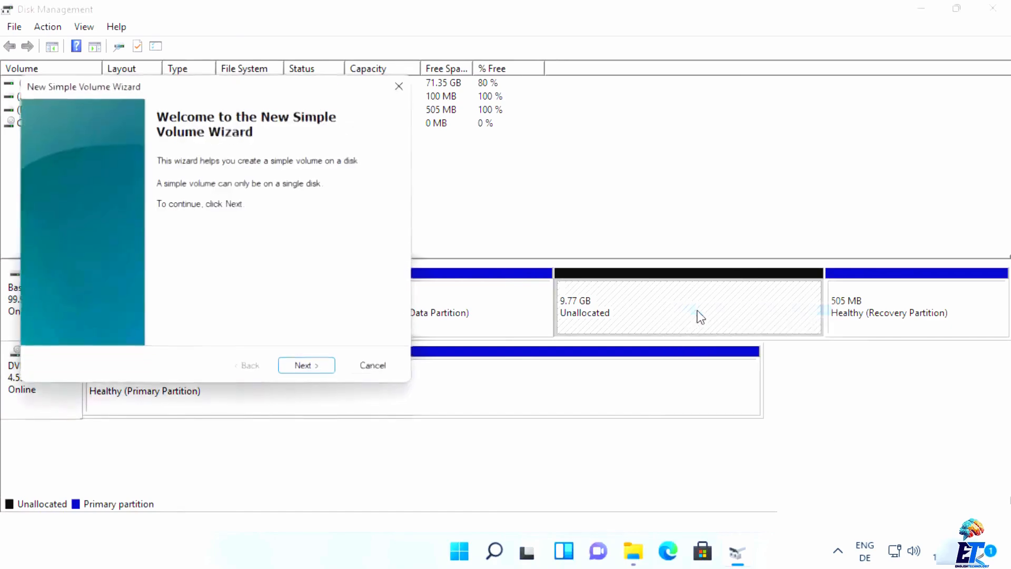
{"action": "left_click_drag", "start_coordinate": [270, 93], "coordinate": [577, 123]}
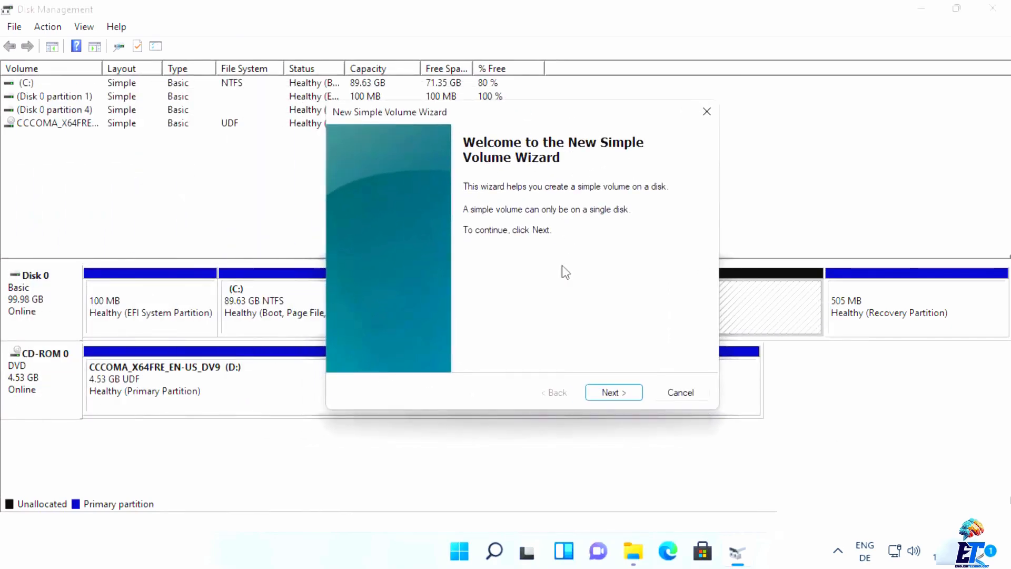
{"action": "left_click", "coordinate": [609, 393]}
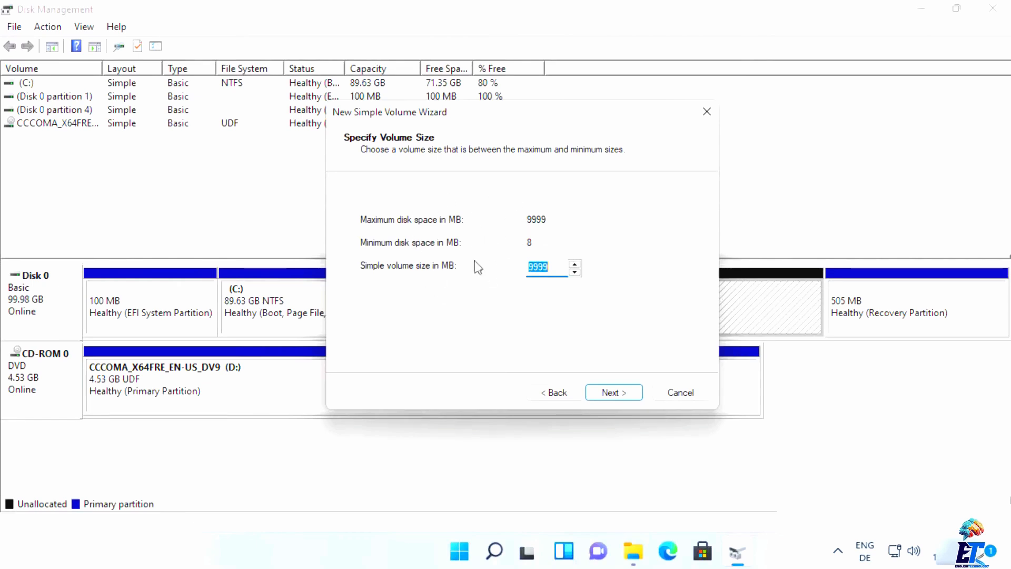
{"action": "left_click", "coordinate": [598, 396]}
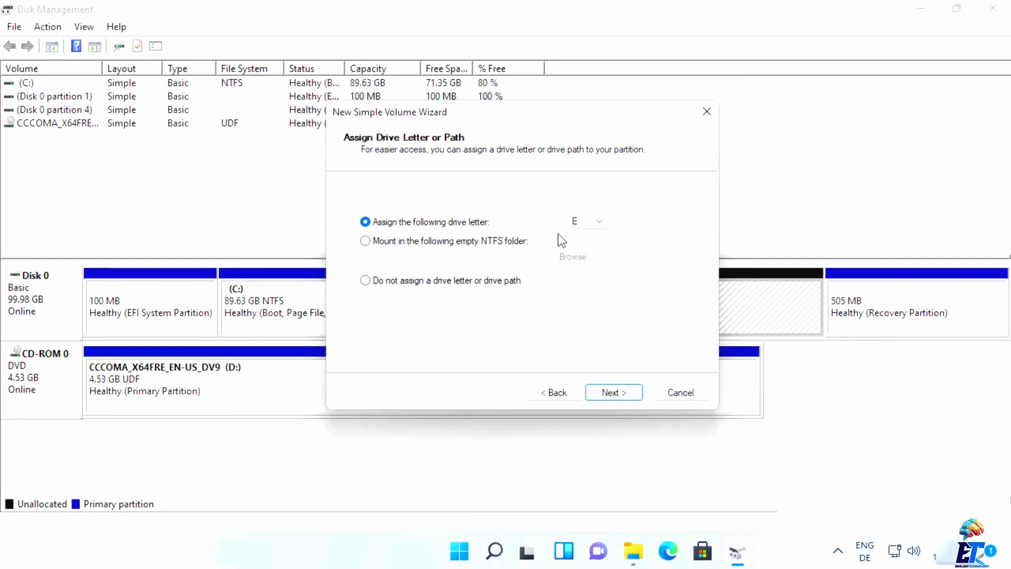
Step: Check the drive letters in use in File Explorer and choose E as the new volume's drive letter
{"action": "left_click", "coordinate": [633, 552]}
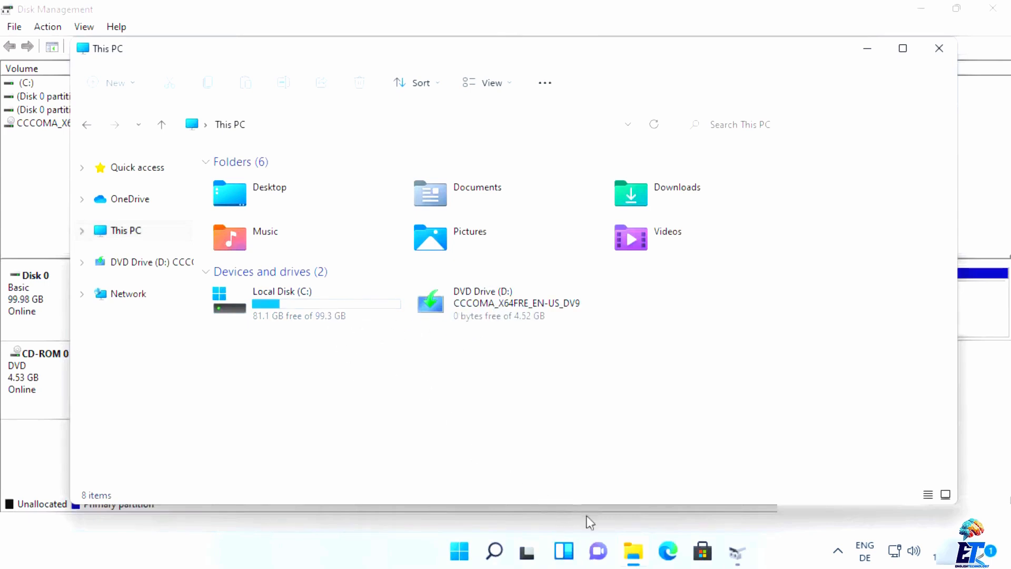
{"action": "left_click", "coordinate": [732, 556]}
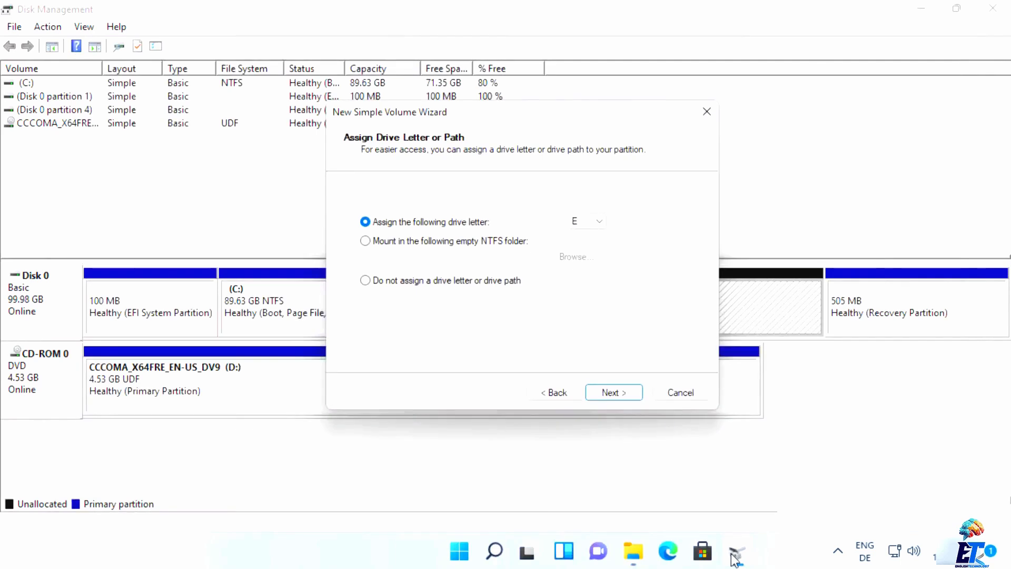
{"action": "left_click", "coordinate": [581, 223]}
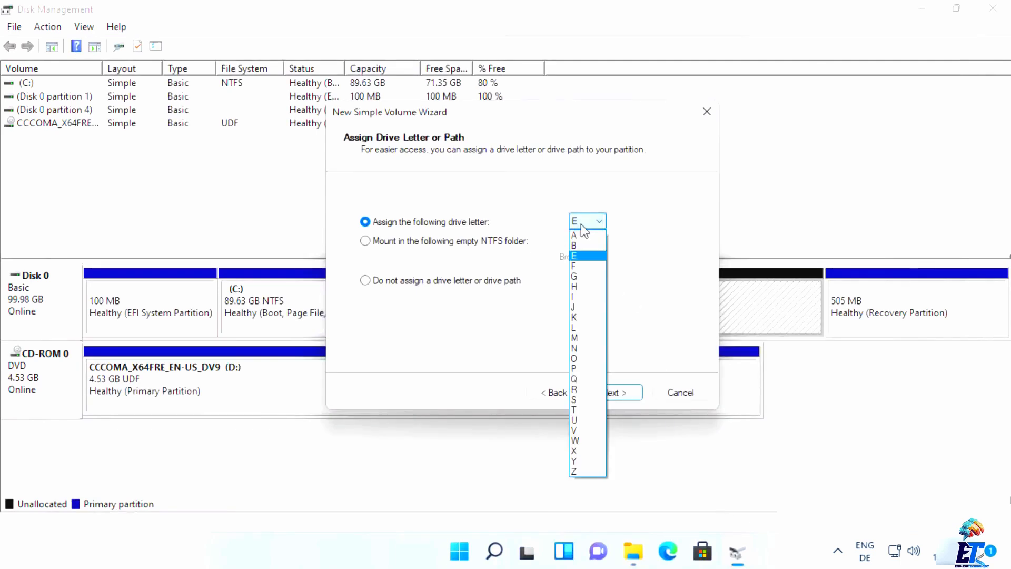
{"action": "left_click", "coordinate": [585, 257]}
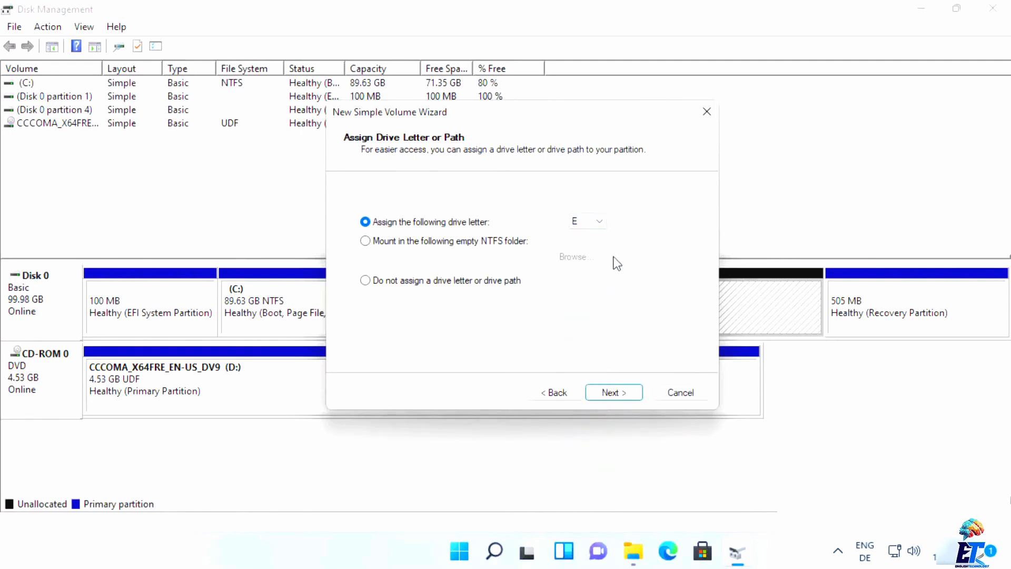
Step: Label the new E: volume Data, keep NTFS with default allocation size and quick format, and complete the wizard to create it
{"action": "left_click", "coordinate": [605, 396]}
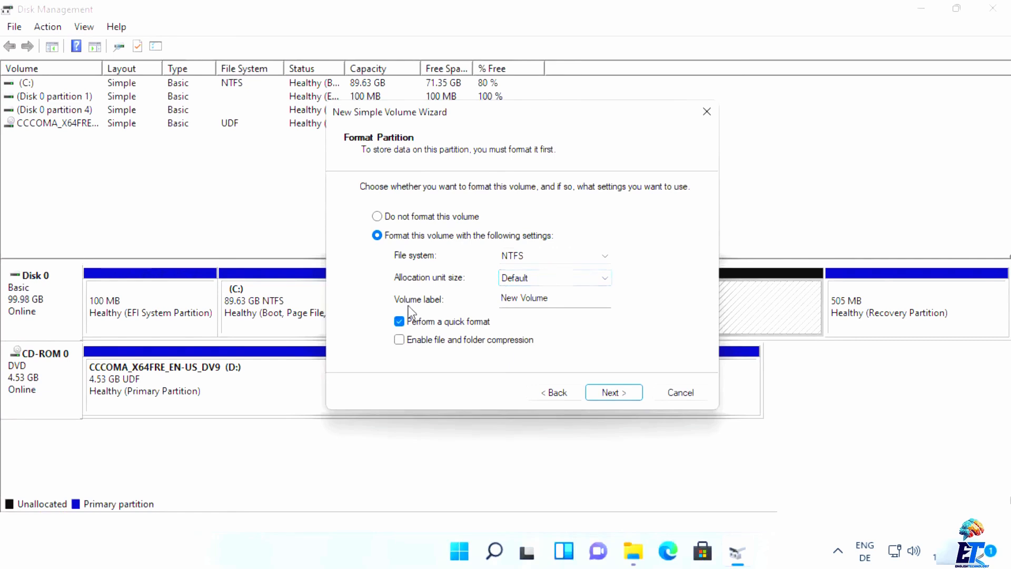
{"action": "double_click", "coordinate": [551, 299]}
{"action": "key", "text": "BackSpace"}
{"action": "key", "text": "BackSpace"}
{"action": "key", "text": "BackSpace"}
{"action": "key", "text": "BackSpace"}
{"action": "key", "text": "BackSpace"}
{"action": "type", "text": "Data"}
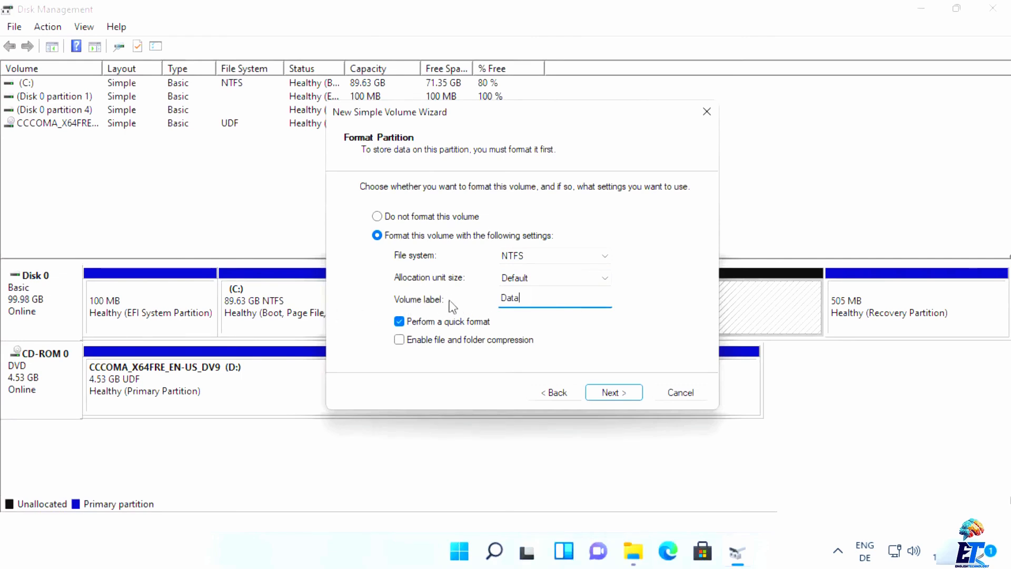
{"action": "left_click", "coordinate": [614, 393]}
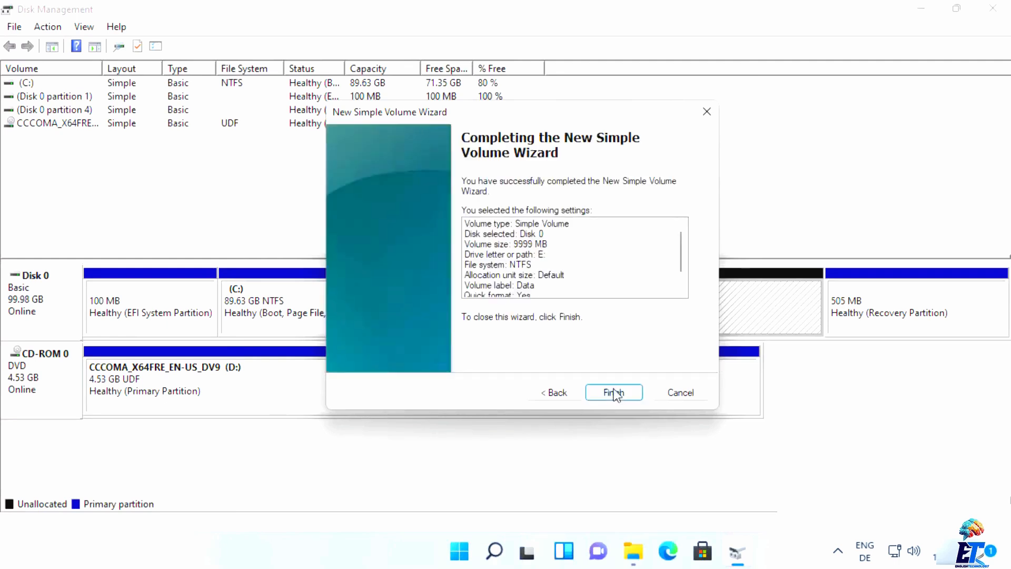
{"action": "left_click", "coordinate": [614, 393]}
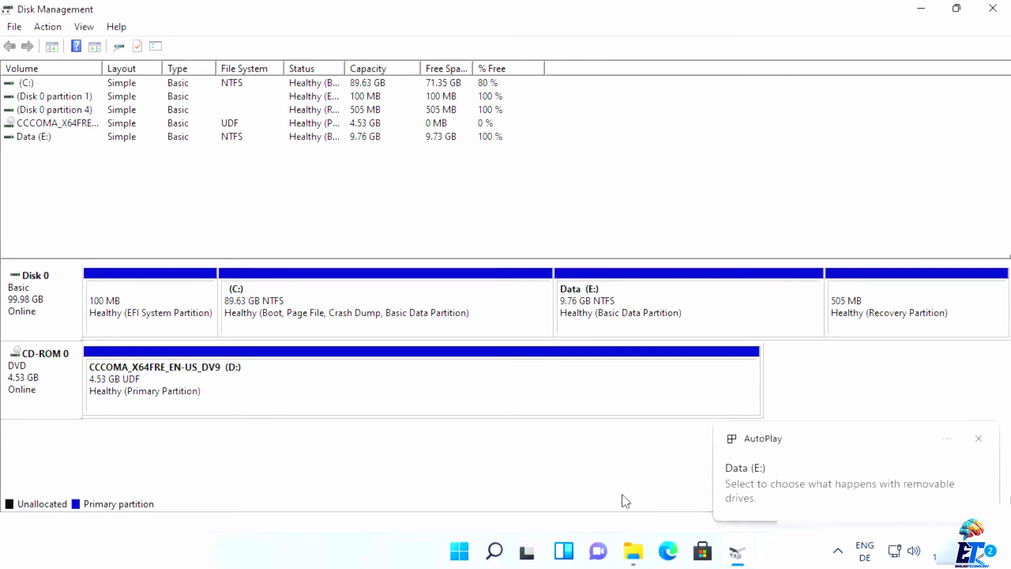
Step: Check the Data (E:) drive under This PC in File Explorer, then open Disk Management within a maximized Computer Management window
{"action": "left_click", "coordinate": [634, 553]}
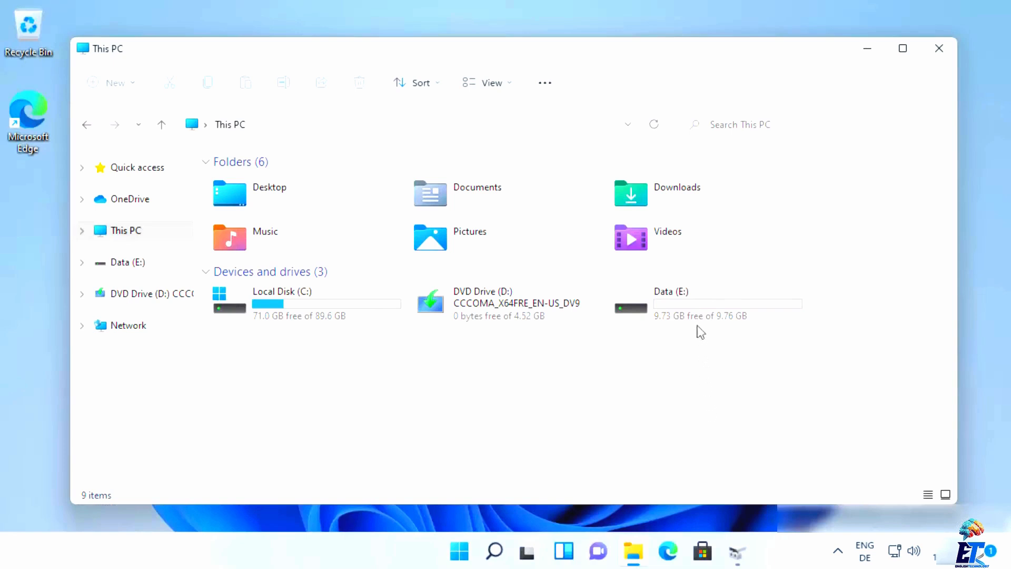
{"action": "mouse_move", "coordinate": [699, 324]}
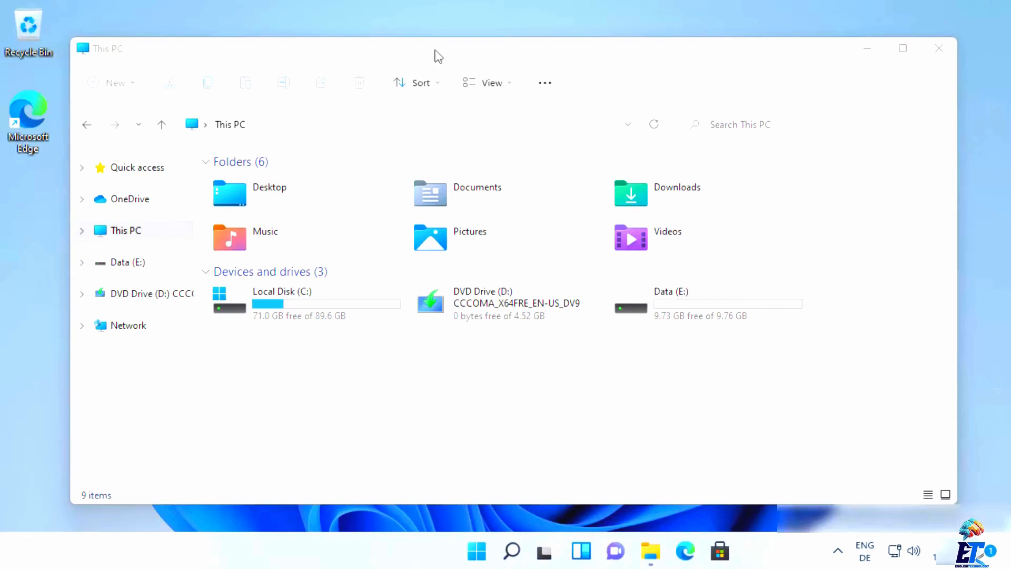
{"action": "right_click", "coordinate": [145, 232]}
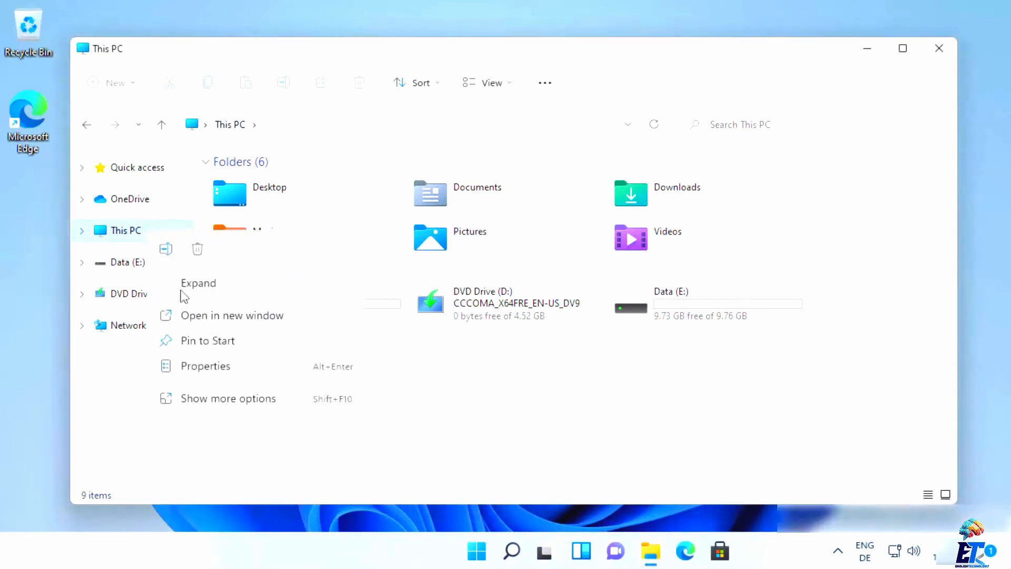
{"action": "left_click", "coordinate": [233, 399]}
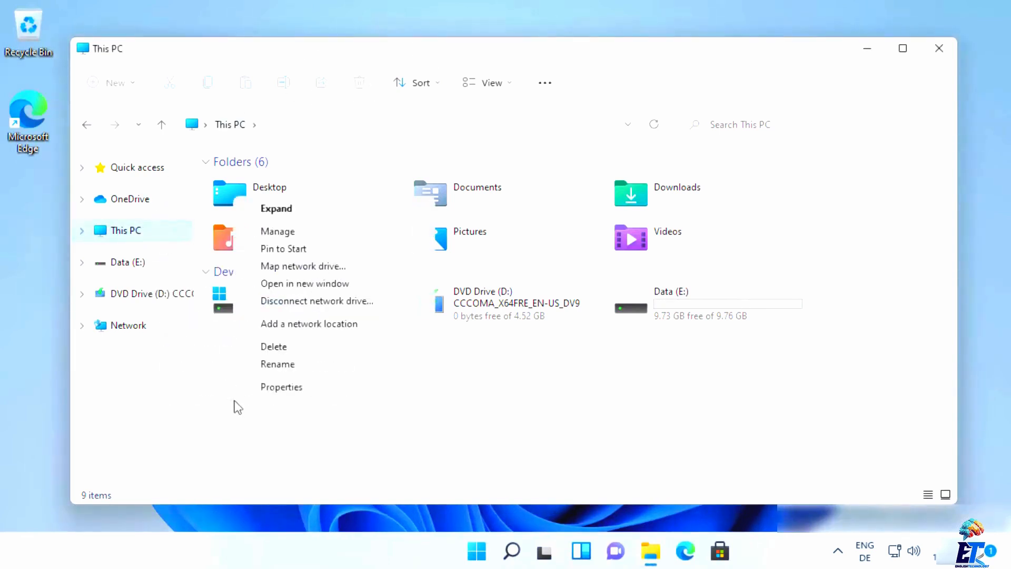
{"action": "left_click", "coordinate": [285, 233]}
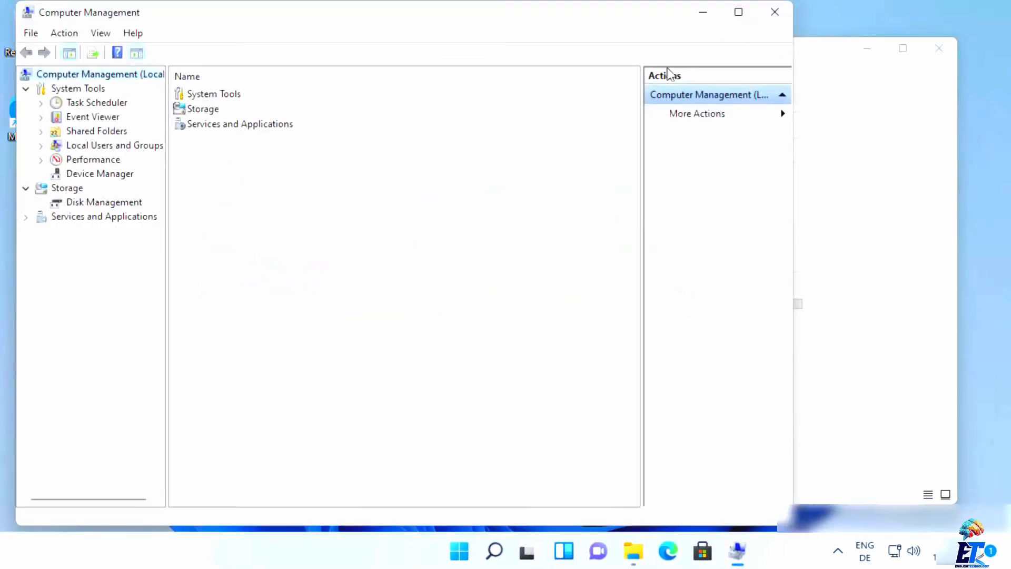
{"action": "left_click", "coordinate": [739, 11]}
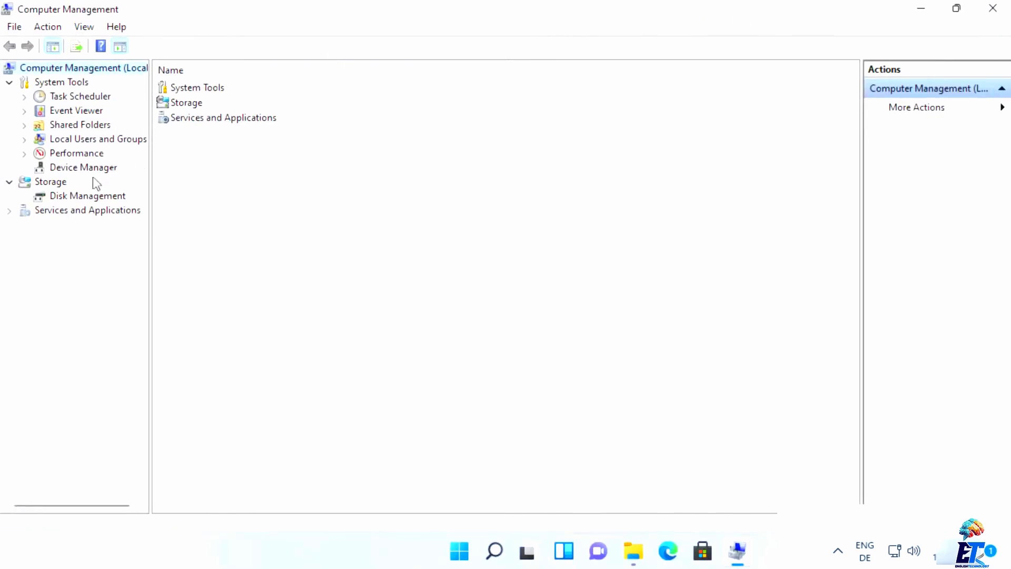
{"action": "left_click", "coordinate": [68, 197]}
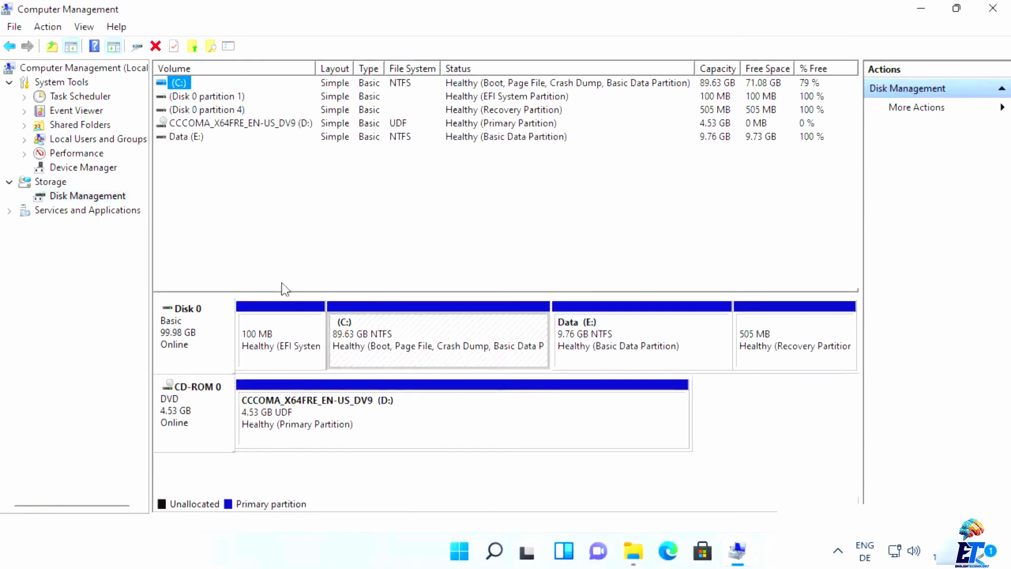
Step: Delete the Data (E:) volume on Disk 0, accepting that all its data is erased
{"action": "left_click", "coordinate": [600, 348]}
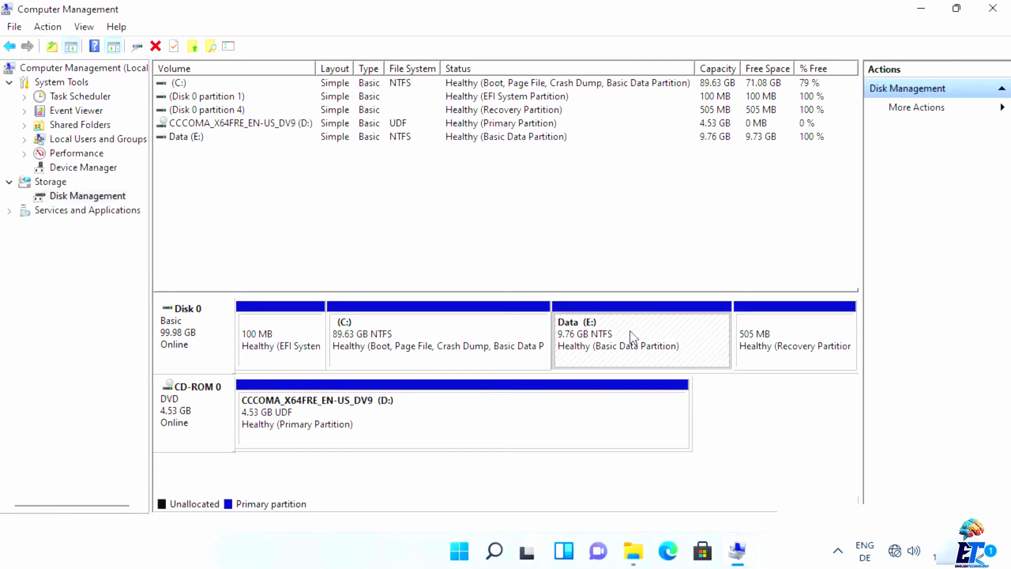
{"action": "right_click", "coordinate": [630, 331]}
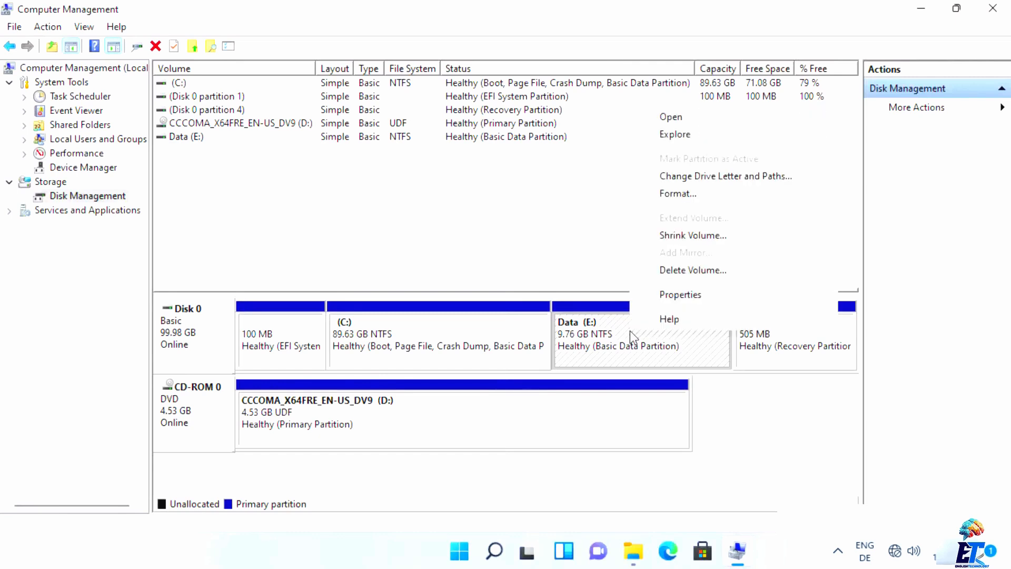
{"action": "left_click", "coordinate": [681, 271]}
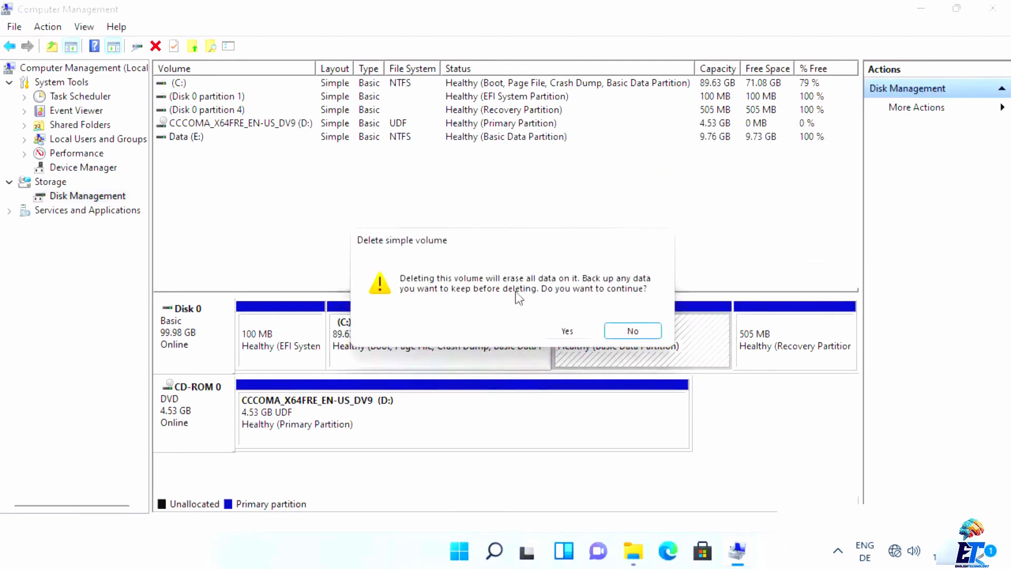
{"action": "left_click", "coordinate": [561, 331]}
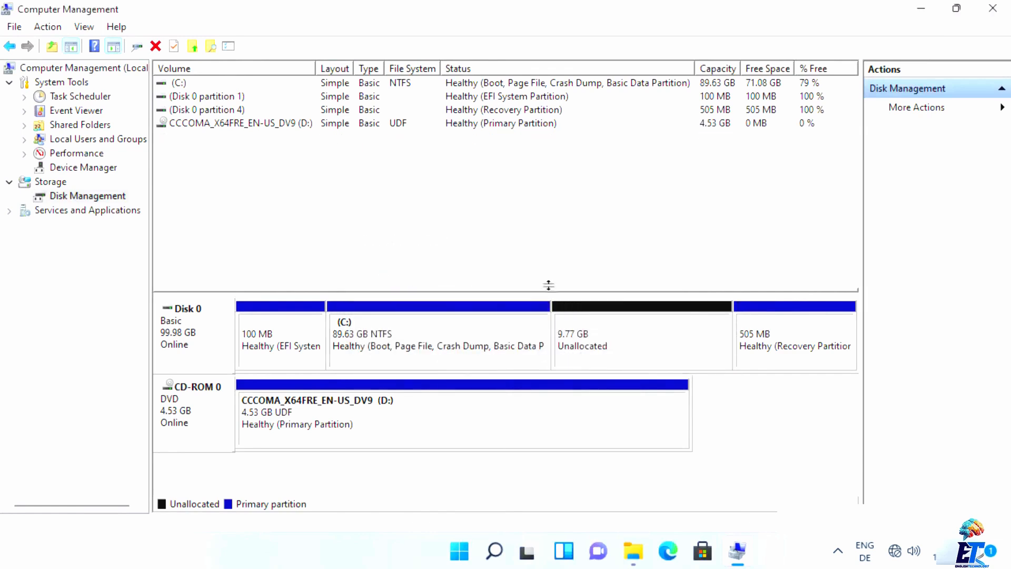
Step: Extend the C: volume with the 9999 MB of unallocated space on Disk 0, then return to This PC in File Explorer
{"action": "left_click", "coordinate": [610, 337]}
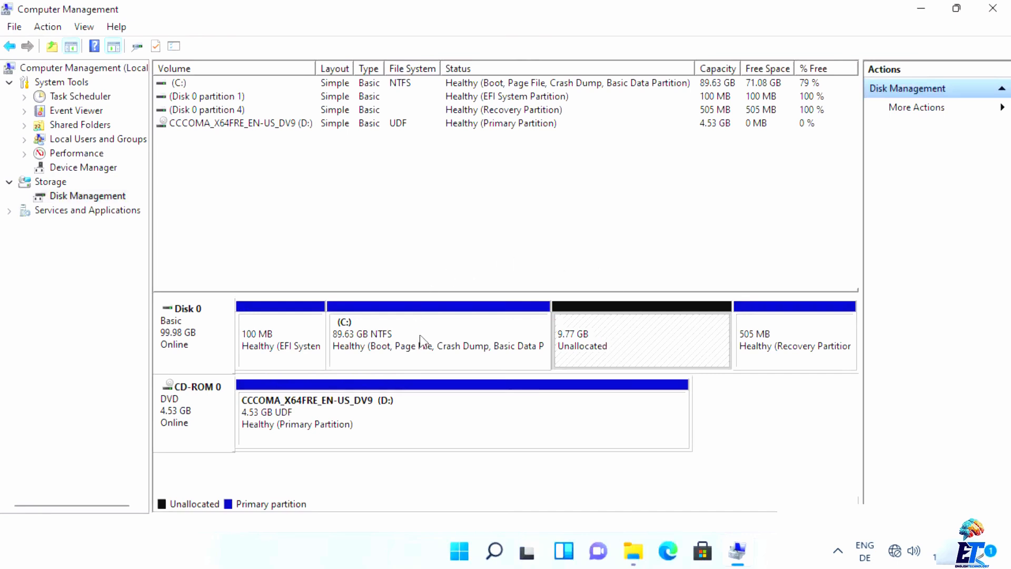
{"action": "left_click", "coordinate": [464, 340]}
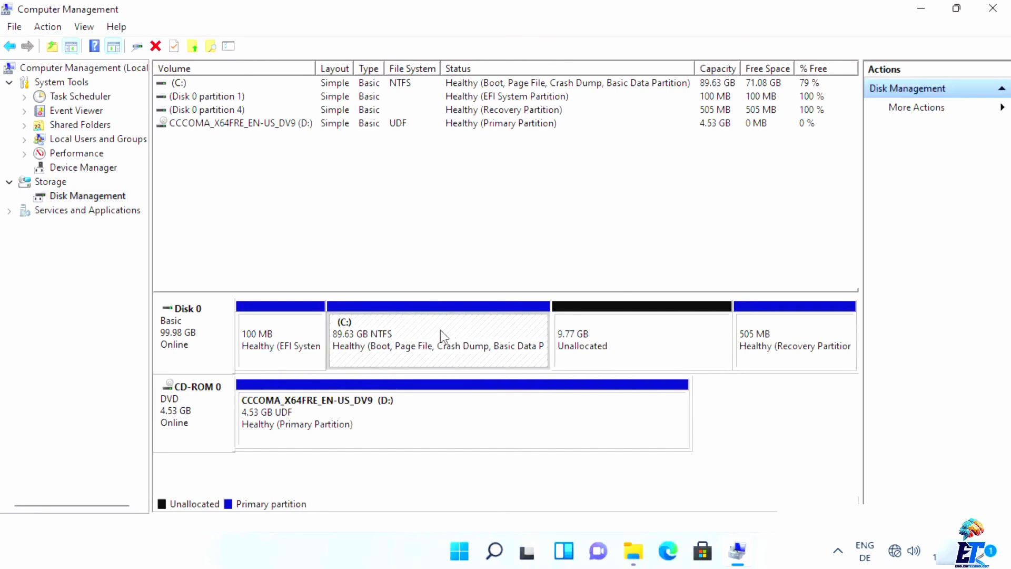
{"action": "right_click", "coordinate": [451, 334]}
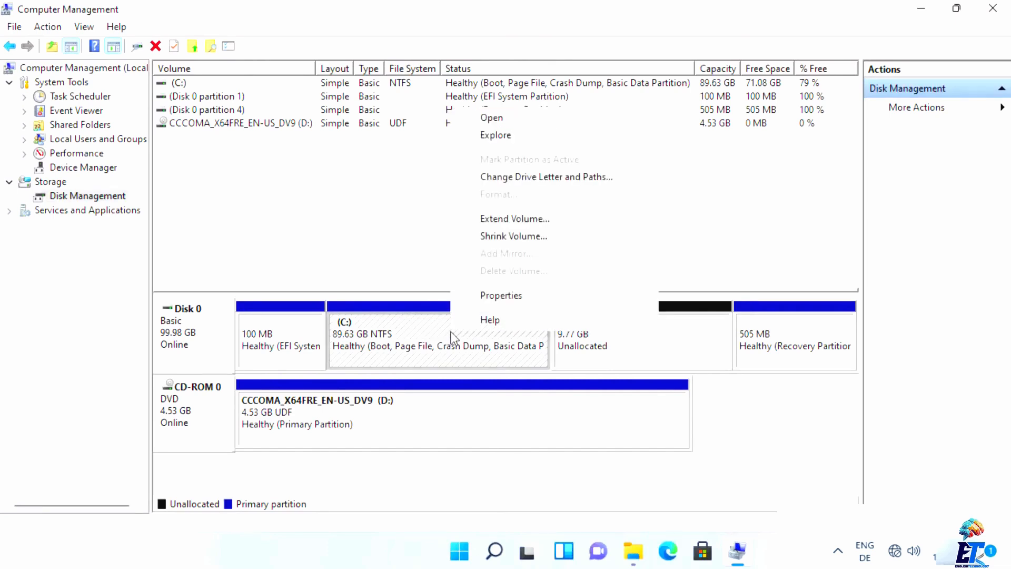
{"action": "left_click", "coordinate": [525, 221]}
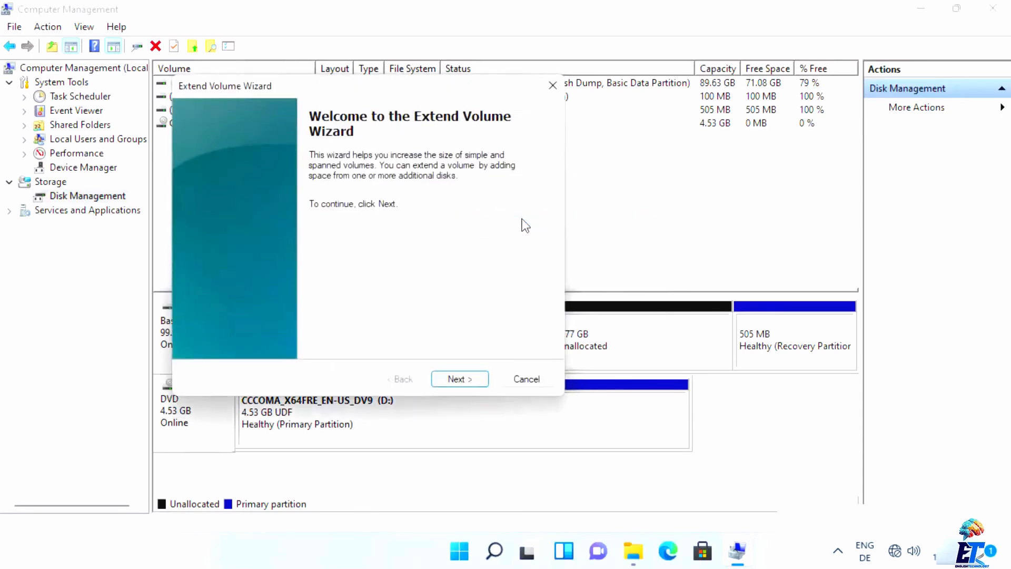
{"action": "left_click", "coordinate": [458, 378]}
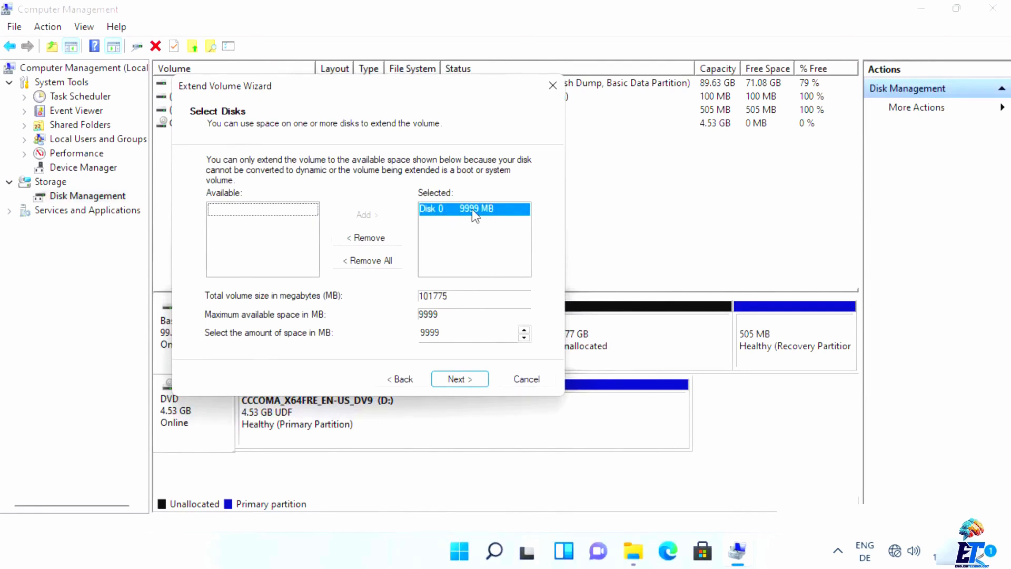
{"action": "left_click_drag", "start_coordinate": [442, 82], "coordinate": [388, 91]}
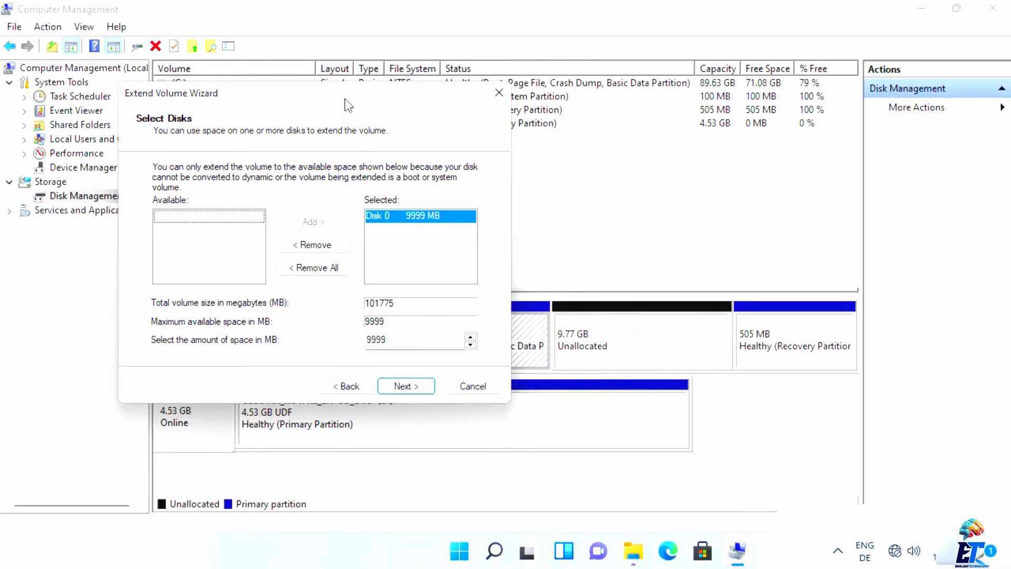
{"action": "left_click_drag", "start_coordinate": [343, 101], "coordinate": [465, 107]}
{"action": "left_click", "coordinate": [529, 391]}
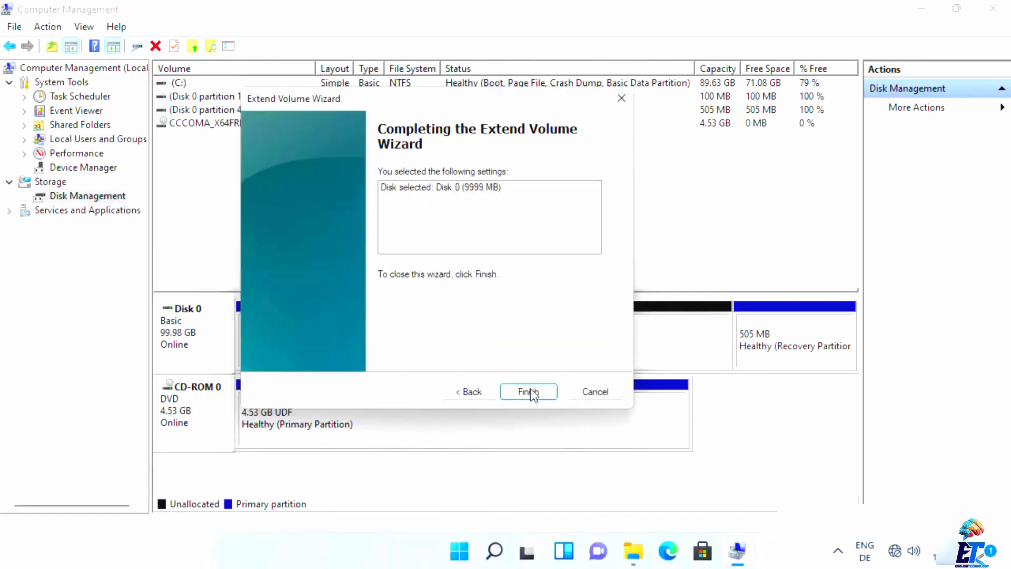
{"action": "left_click", "coordinate": [528, 392]}
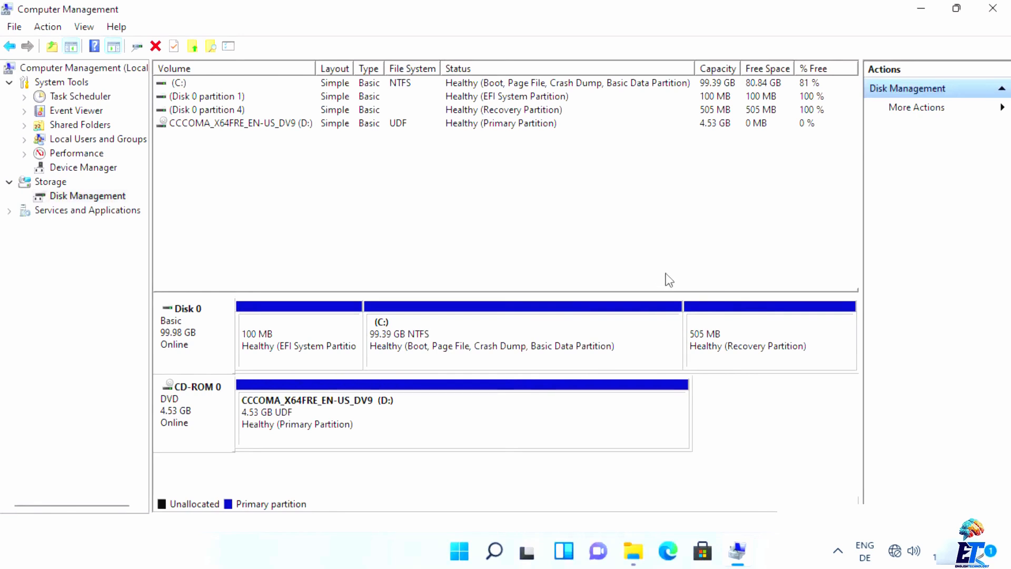
{"action": "left_click", "coordinate": [922, 12]}
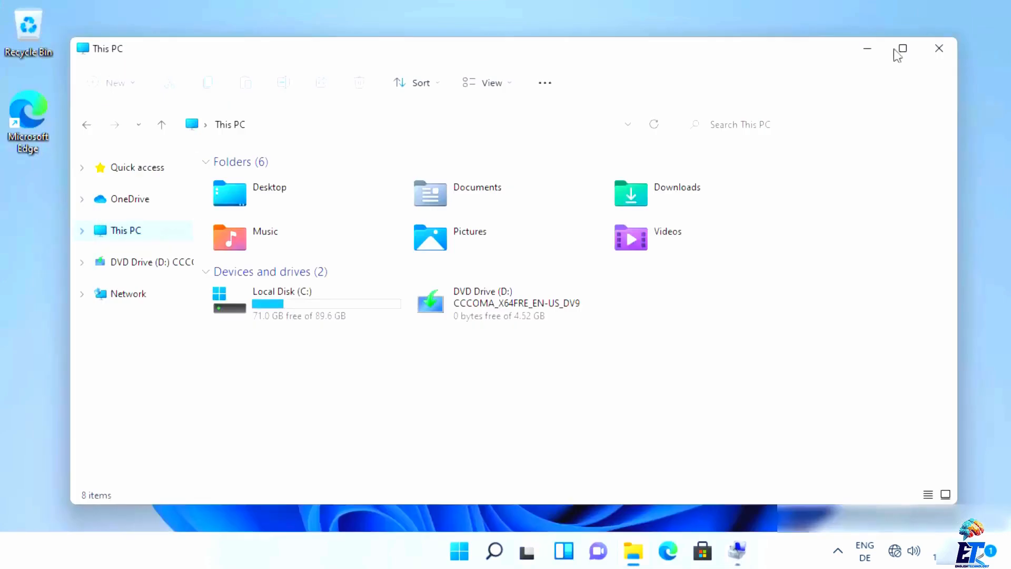